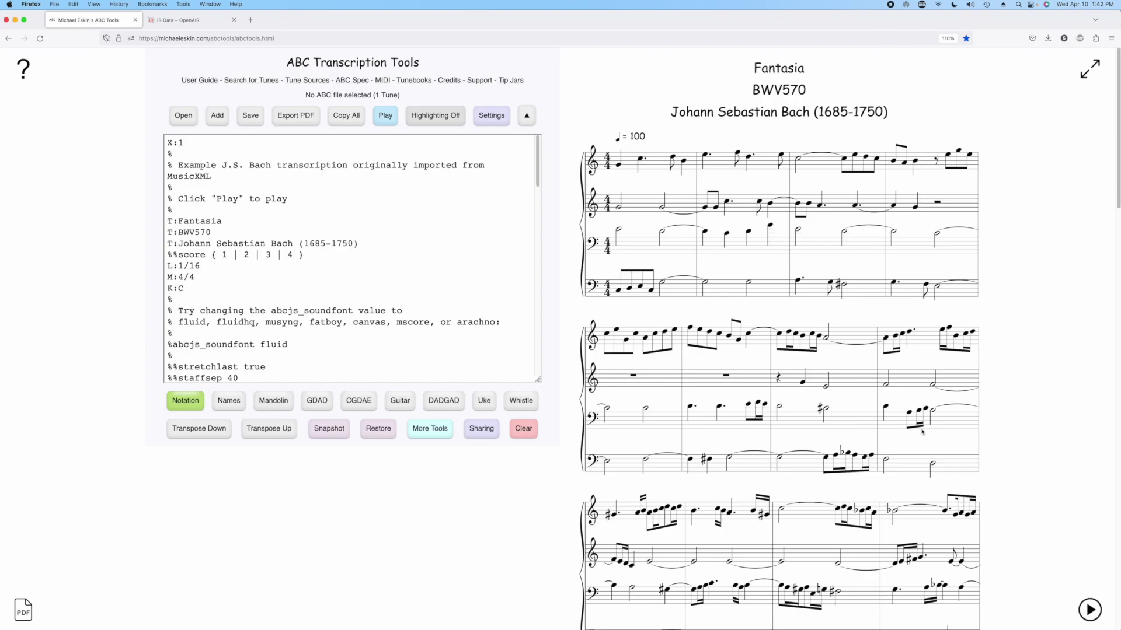
Open the Reverb Explorer from the additional ABC tools and play part of the Fantasia with the Chamber reverb
{"action": "left_click", "coordinate": [430, 429]}
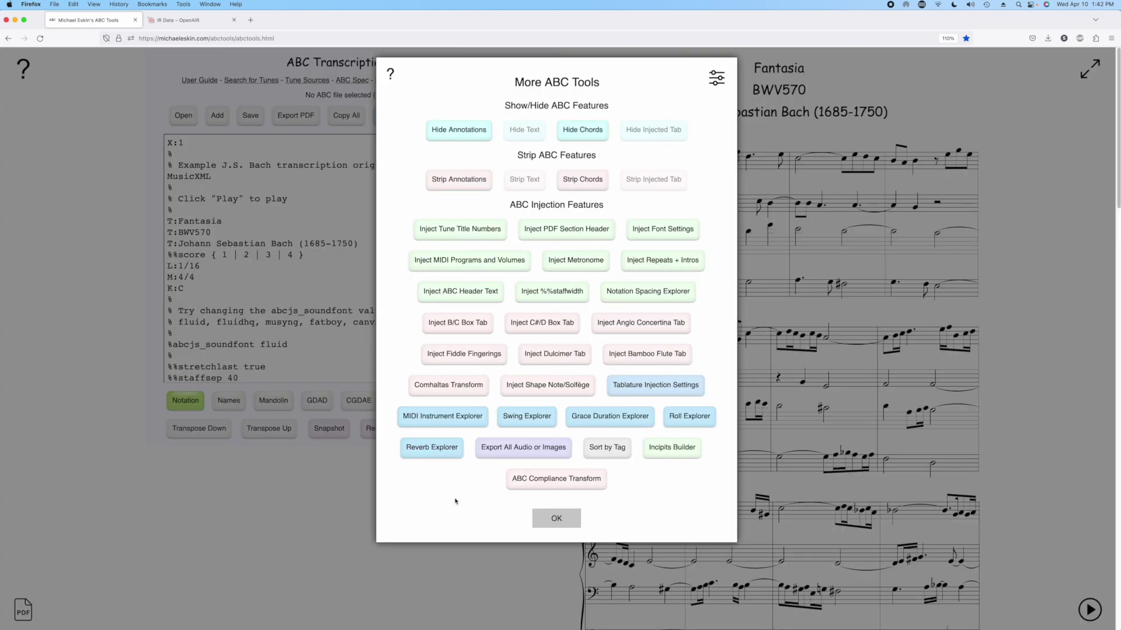
{"action": "left_click", "coordinate": [436, 454]}
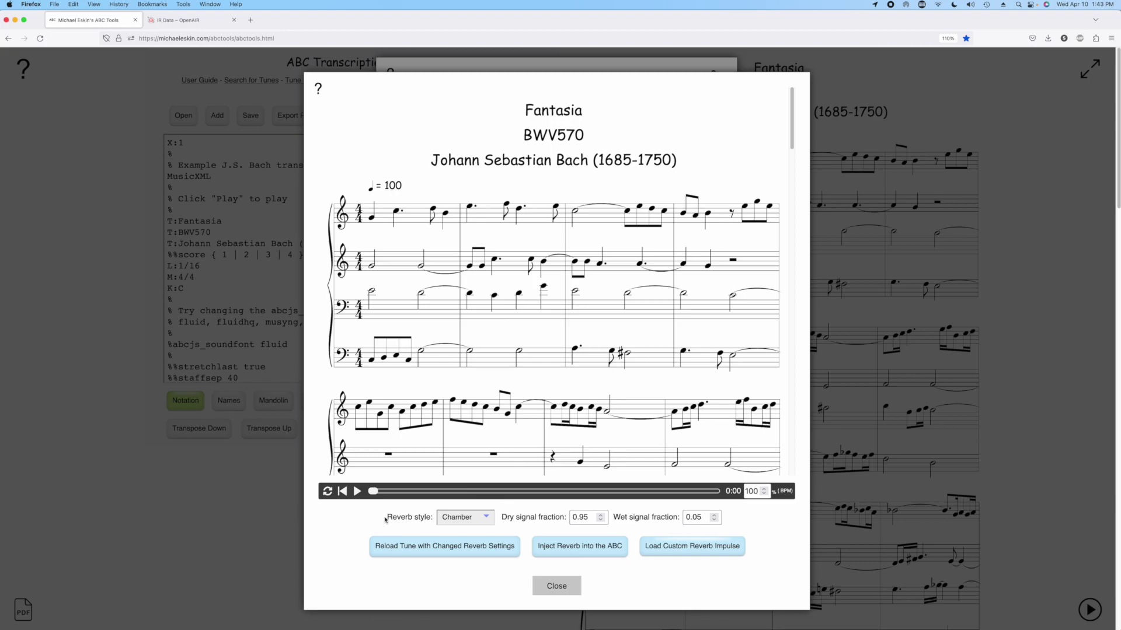
{"action": "left_click", "coordinate": [357, 491]}
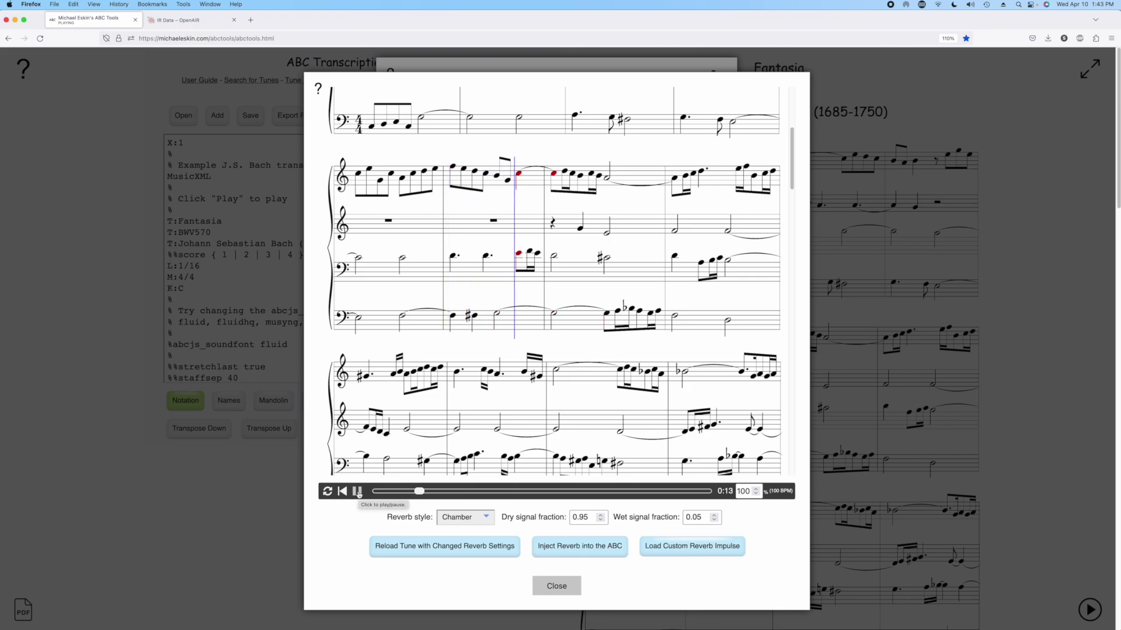
{"action": "left_click", "coordinate": [359, 493]}
Set the reverb style to Church with dry signal 0.7 and wet signal 0.3, and reload the tune with these settings
{"action": "left_click", "coordinate": [488, 518]}
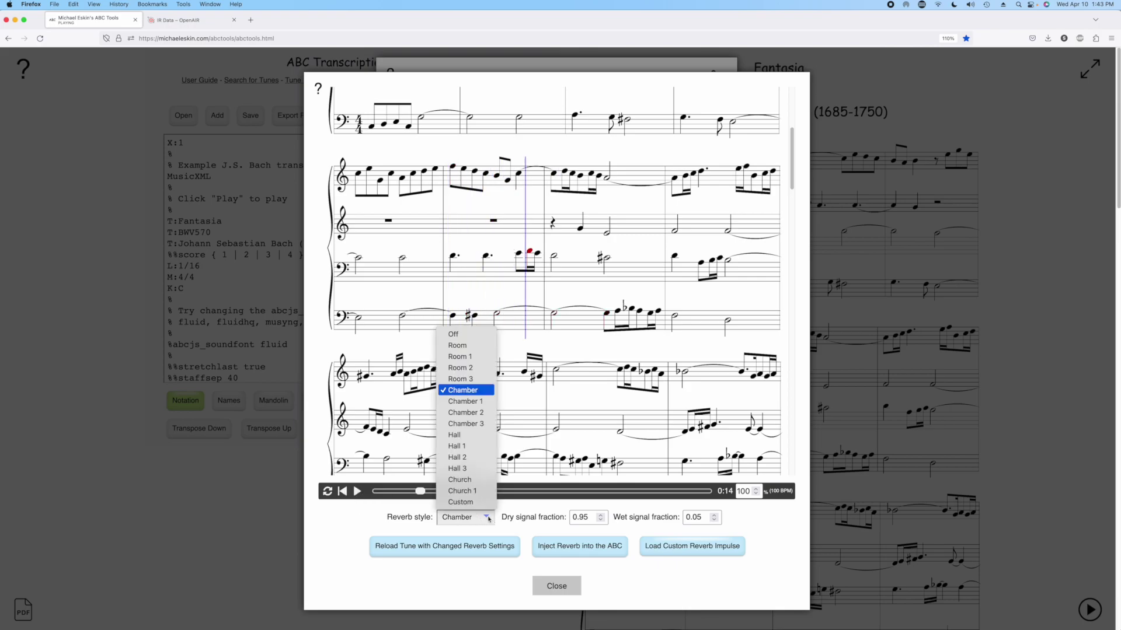
{"action": "left_click", "coordinate": [468, 481]}
{"action": "double_click", "coordinate": [593, 525]}
{"action": "type", "text": "7"}
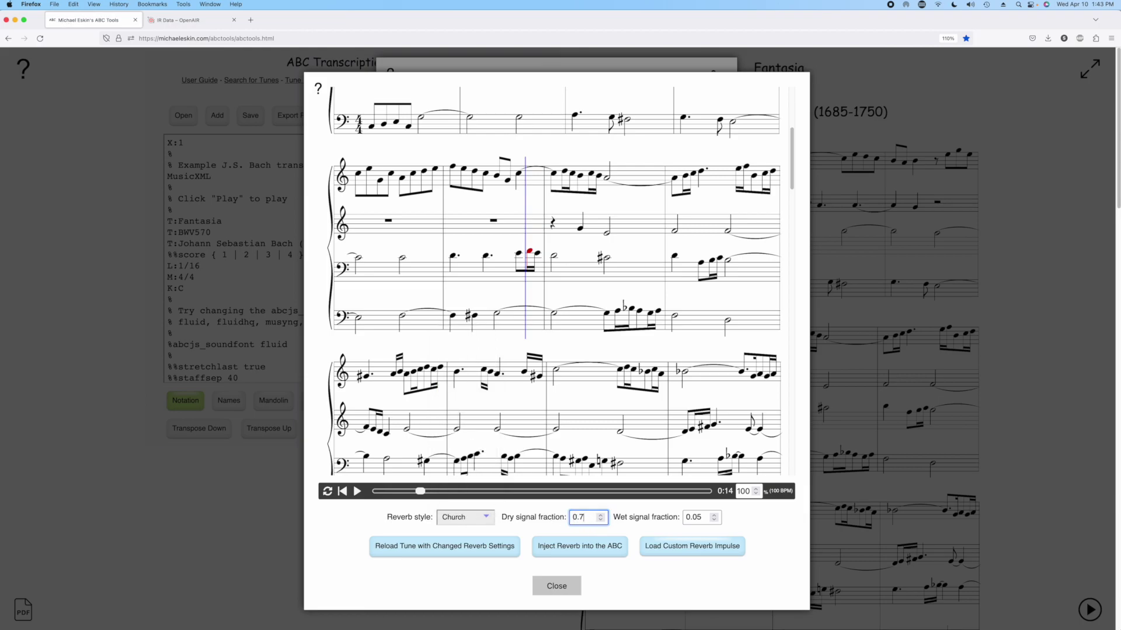
{"action": "double_click", "coordinate": [702, 517]}
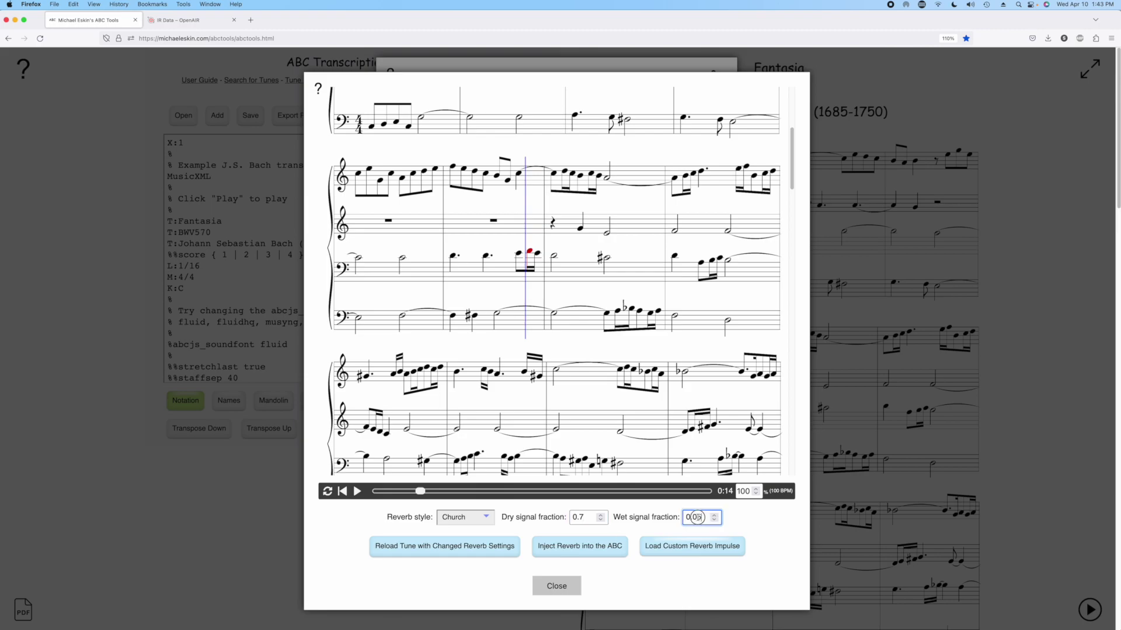
{"action": "type", "text": "3"}
{"action": "left_click", "coordinate": [443, 550]}
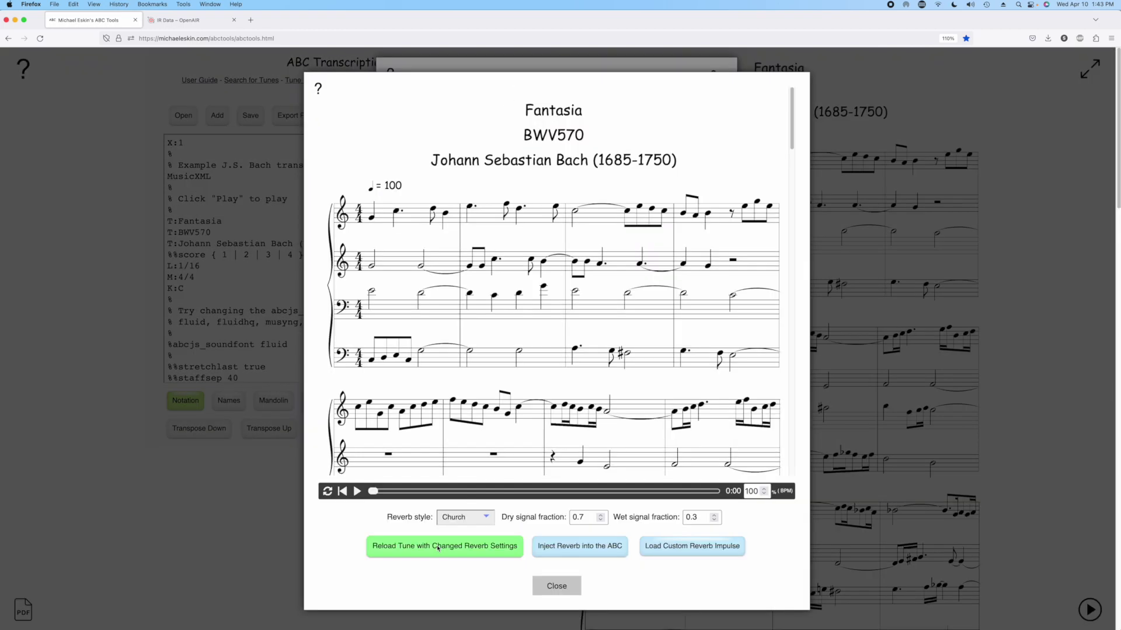
Play the reloaded tune to hear the Church reverb, pause it and return to the start of the score
{"action": "left_click", "coordinate": [357, 490]}
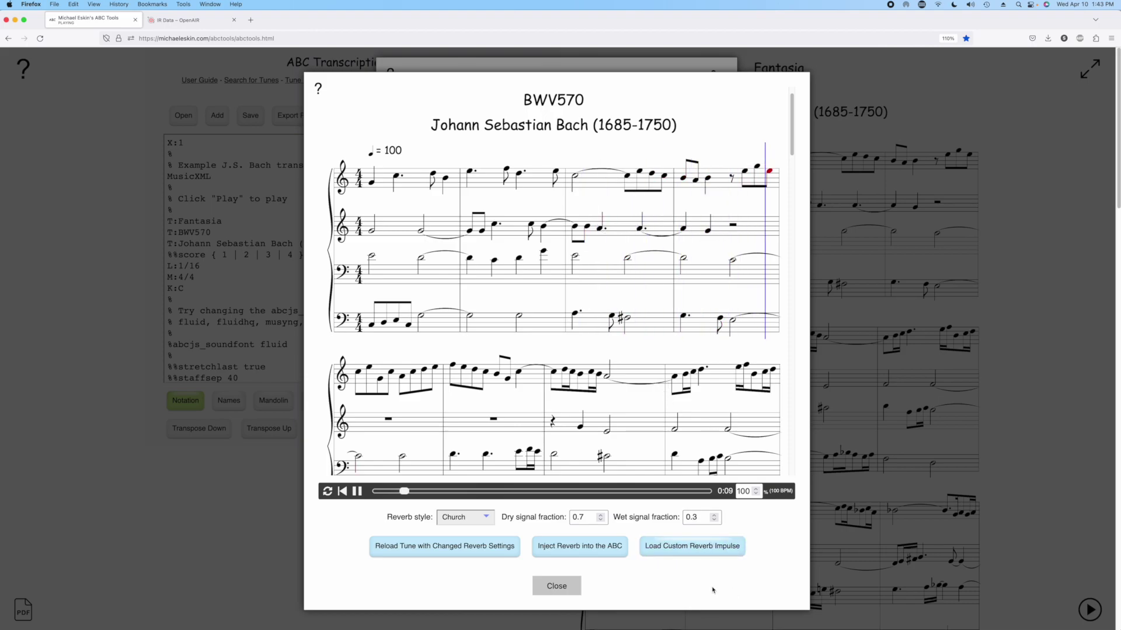
{"action": "left_click", "coordinate": [358, 491]}
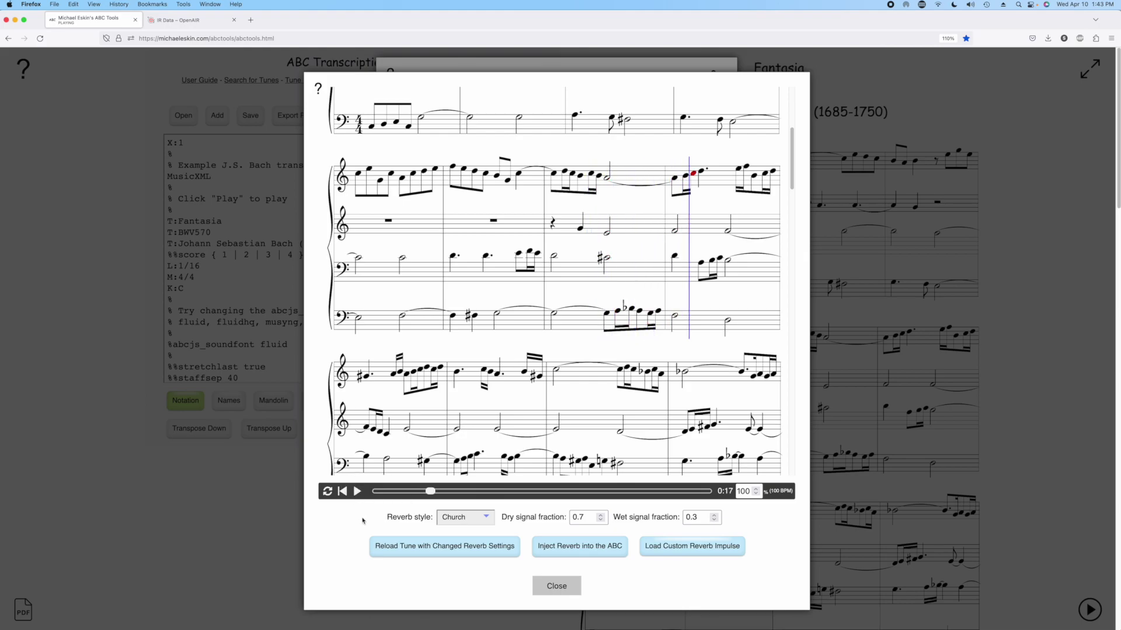
{"action": "scroll", "coordinate": [630, 190], "scroll_direction": "up", "scroll_amount": 5}
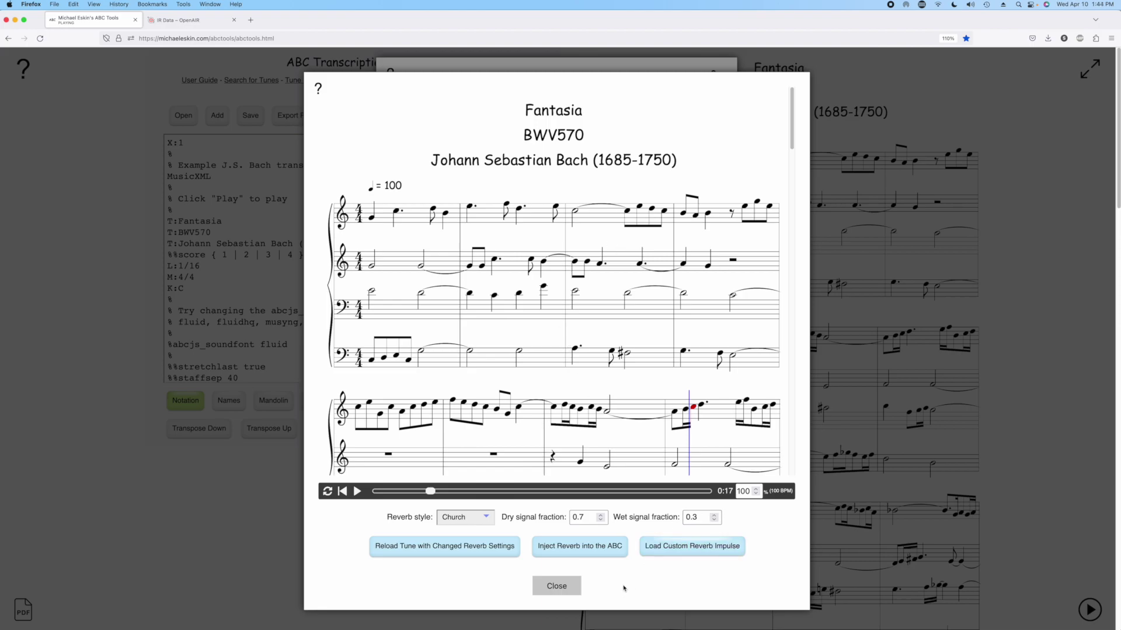
Inject the Church reverb settings into the ABC and close the Reverb Explorer and the tools dialog
{"action": "left_click", "coordinate": [582, 549]}
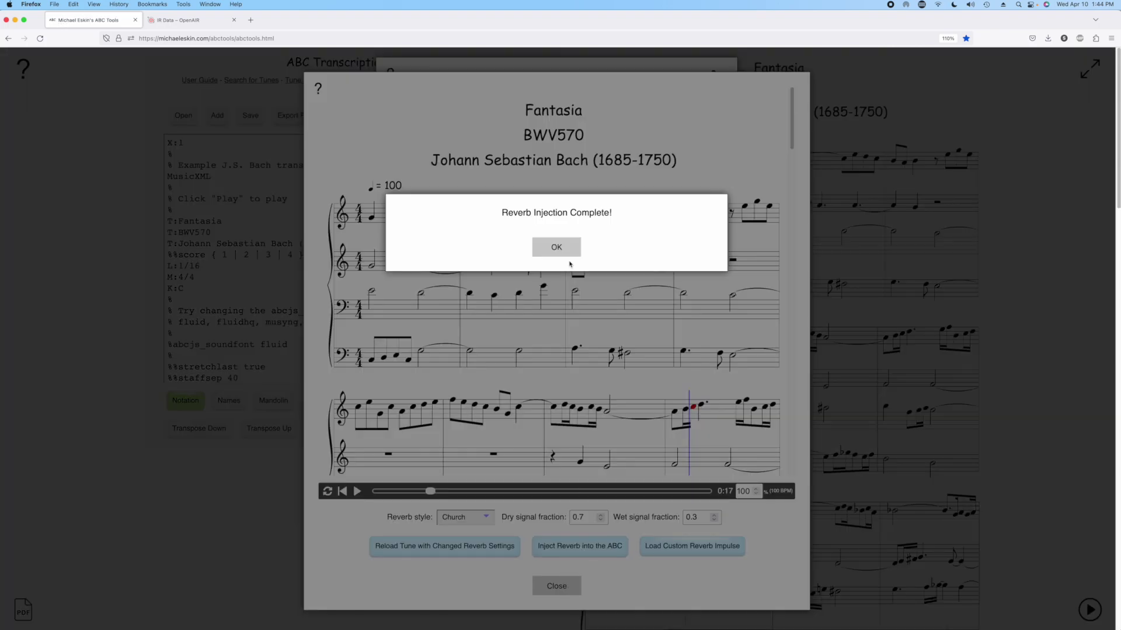
{"action": "left_click", "coordinate": [555, 247]}
{"action": "left_click", "coordinate": [557, 586]}
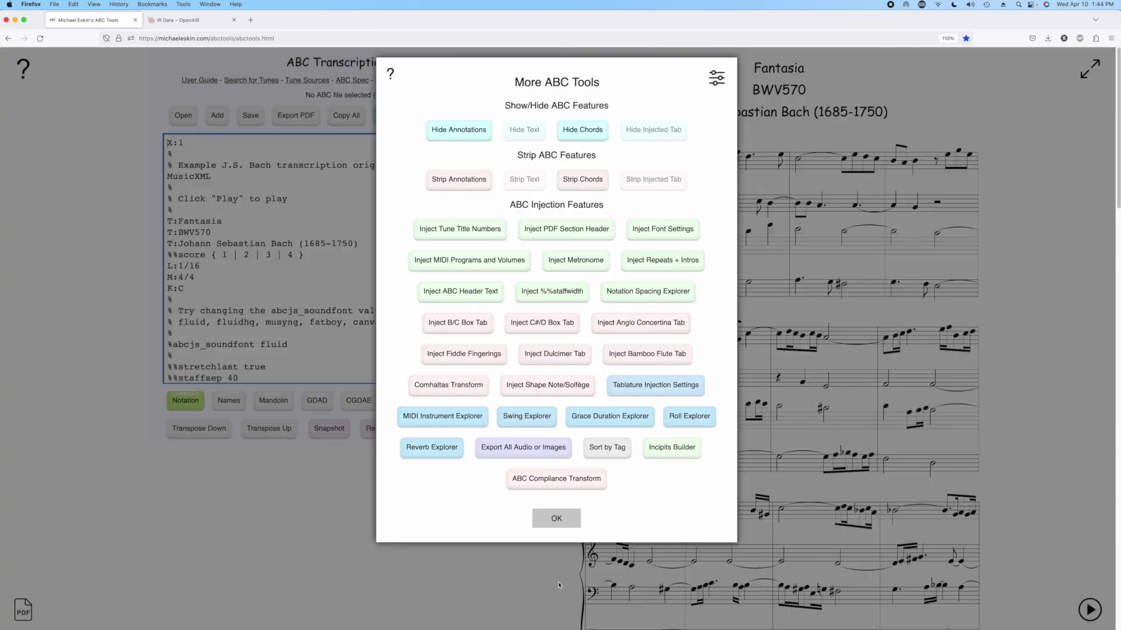
{"action": "left_click", "coordinate": [554, 520]}
Highlight the injected %reverb line in the ABC text and play part of the tune with the main player
{"action": "scroll", "coordinate": [258, 347], "scroll_direction": "down", "scroll_amount": 5}
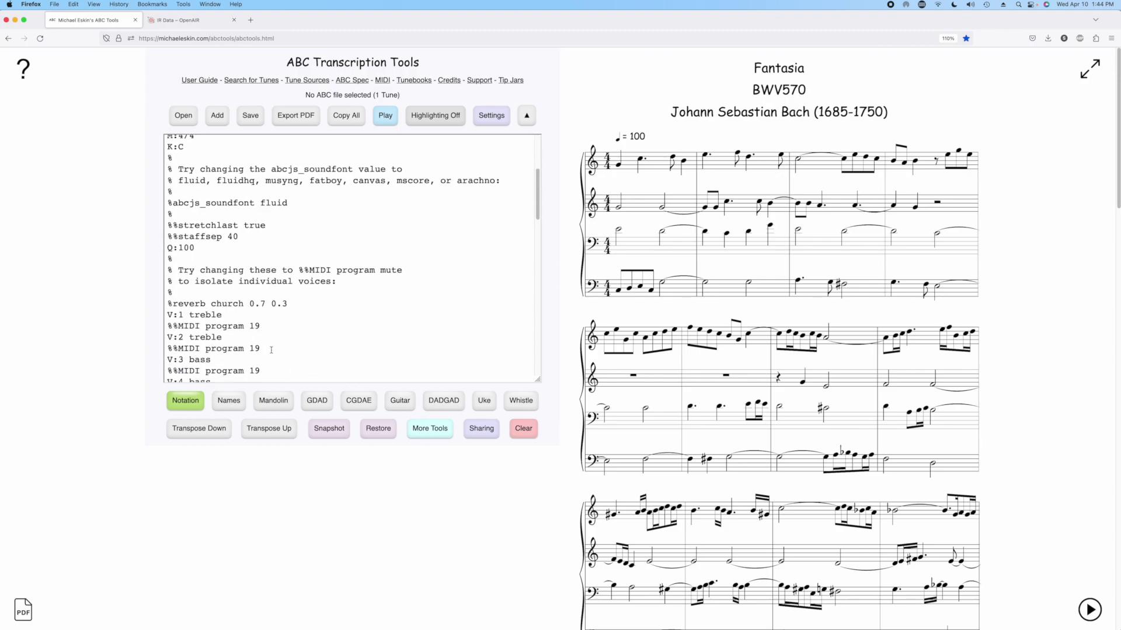
{"action": "left_click_drag", "start_coordinate": [290, 303], "coordinate": [153, 302]}
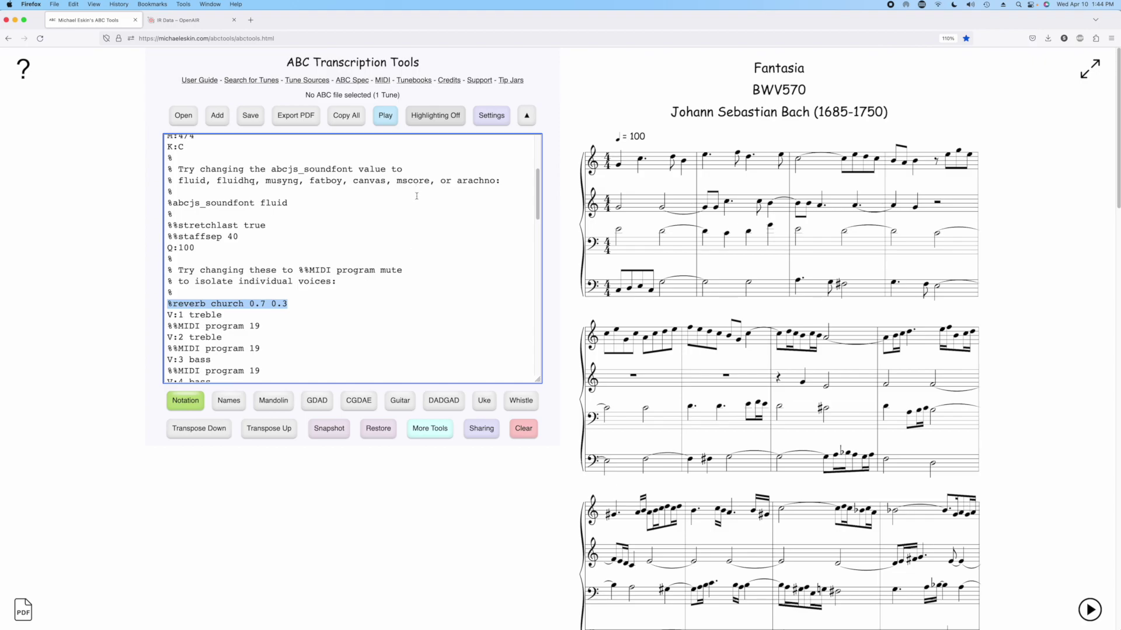
{"action": "left_click", "coordinate": [385, 116]}
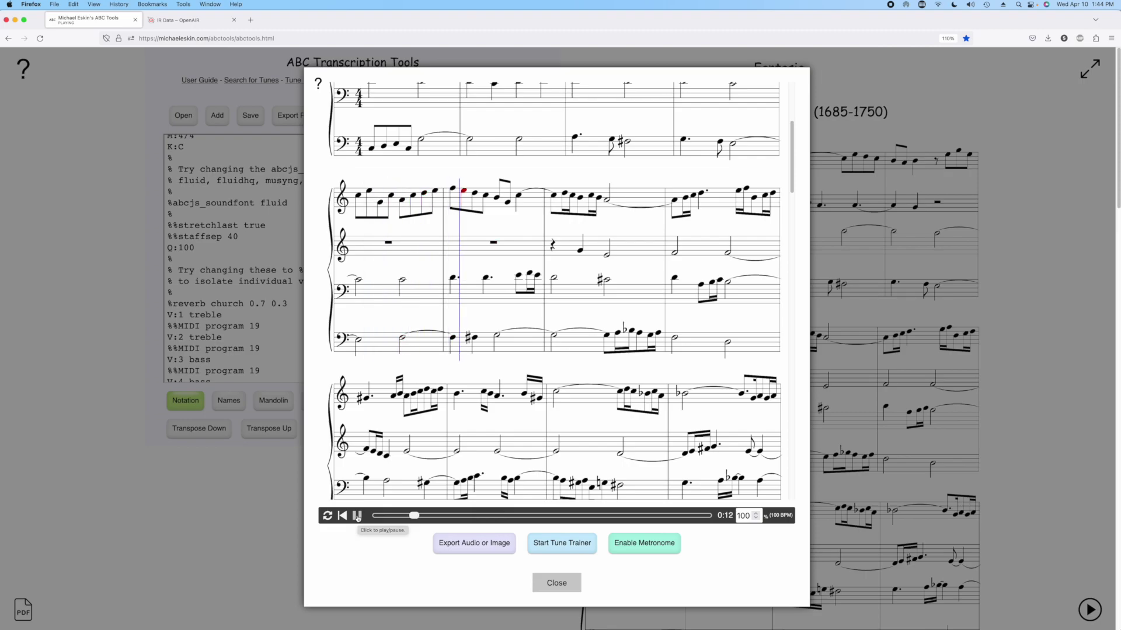
{"action": "left_click", "coordinate": [358, 517]}
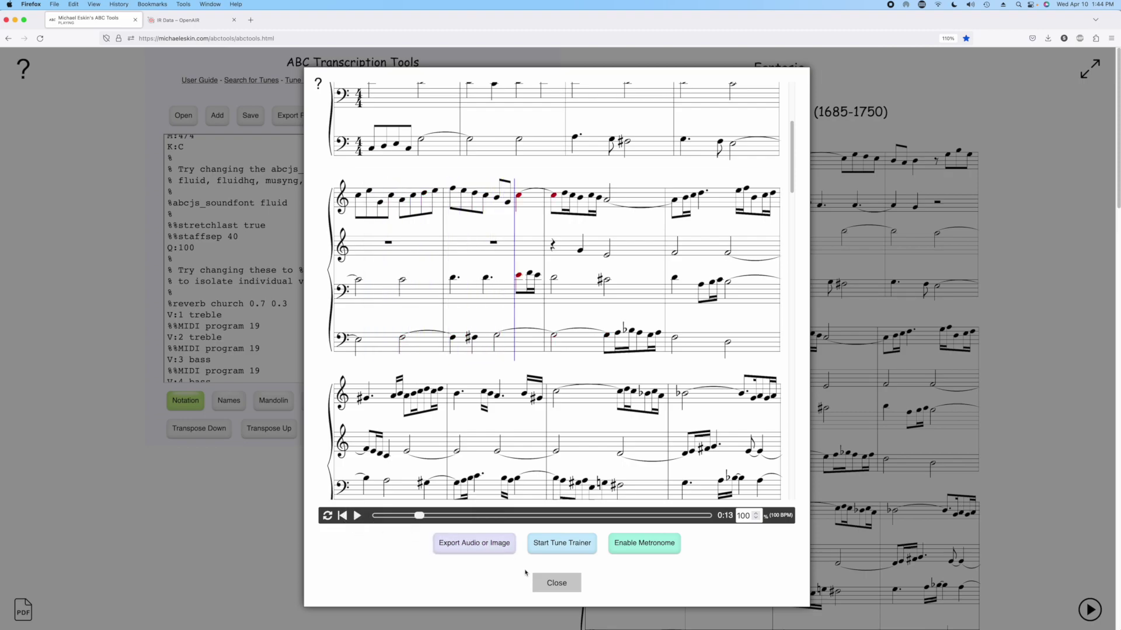
Close the player and reopen the Reverb Explorer for the tune
{"action": "left_click", "coordinate": [553, 585]}
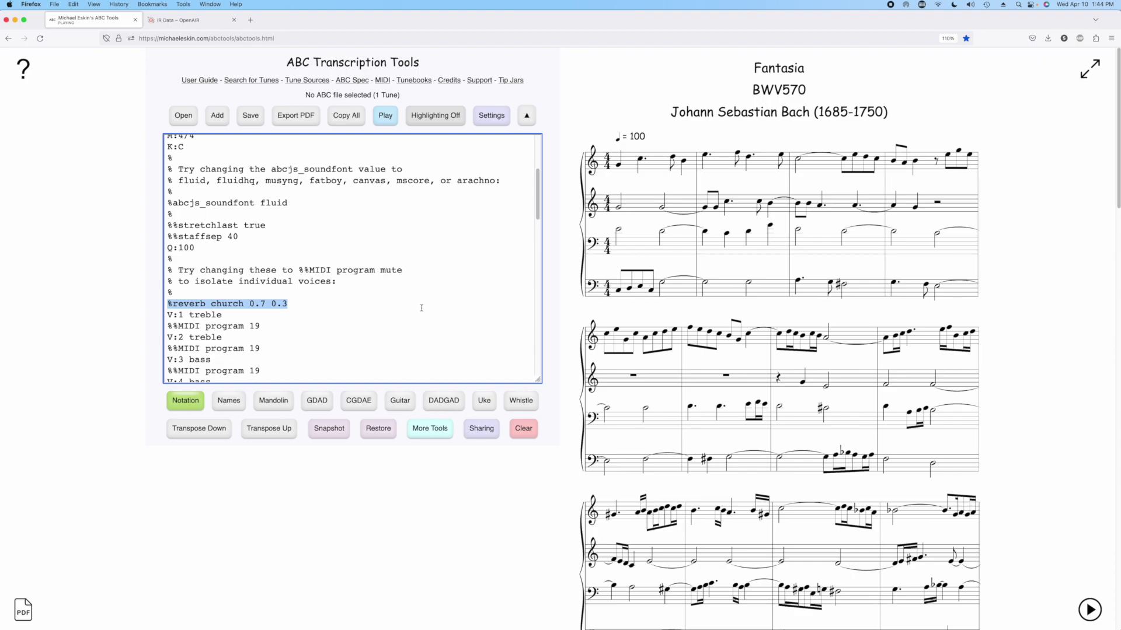
{"action": "left_click", "coordinate": [429, 429]}
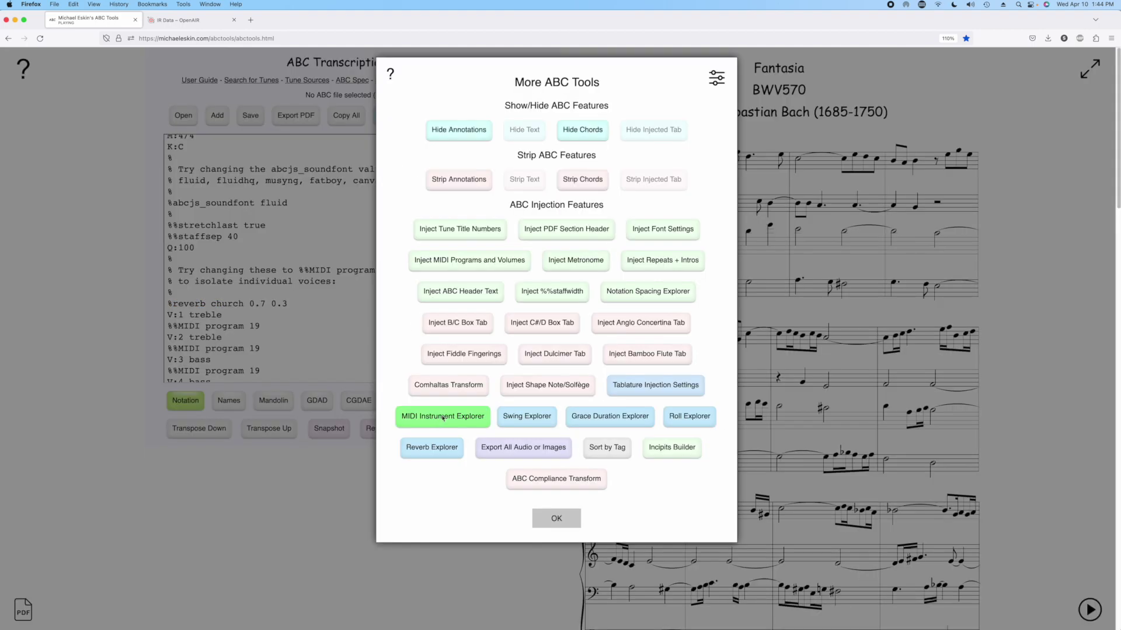
{"action": "left_click", "coordinate": [425, 454]}
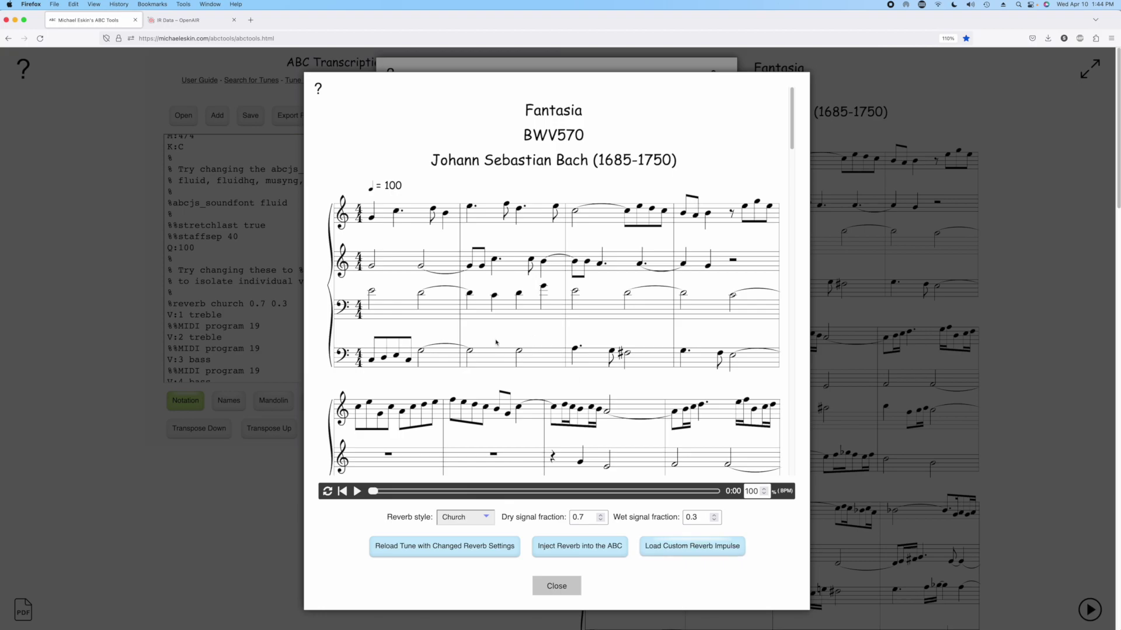
Switch to the OpenAIR site and examine the images, impulse responses and download options for 1st Baptist Church Nashville
{"action": "left_click", "coordinate": [195, 21]}
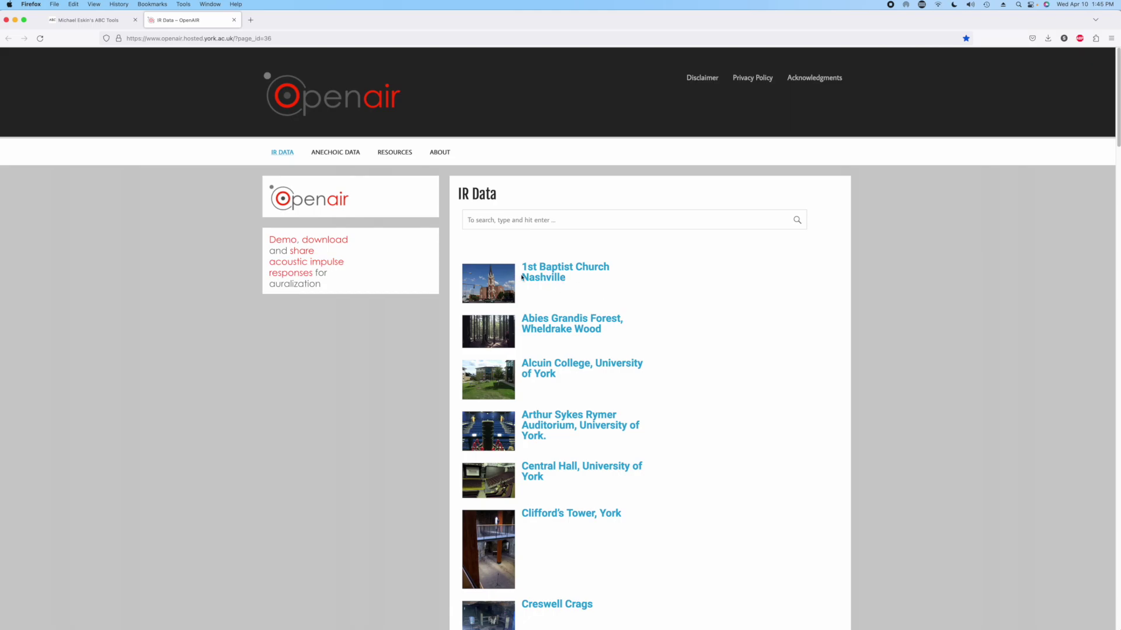
{"action": "left_click", "coordinate": [564, 269]}
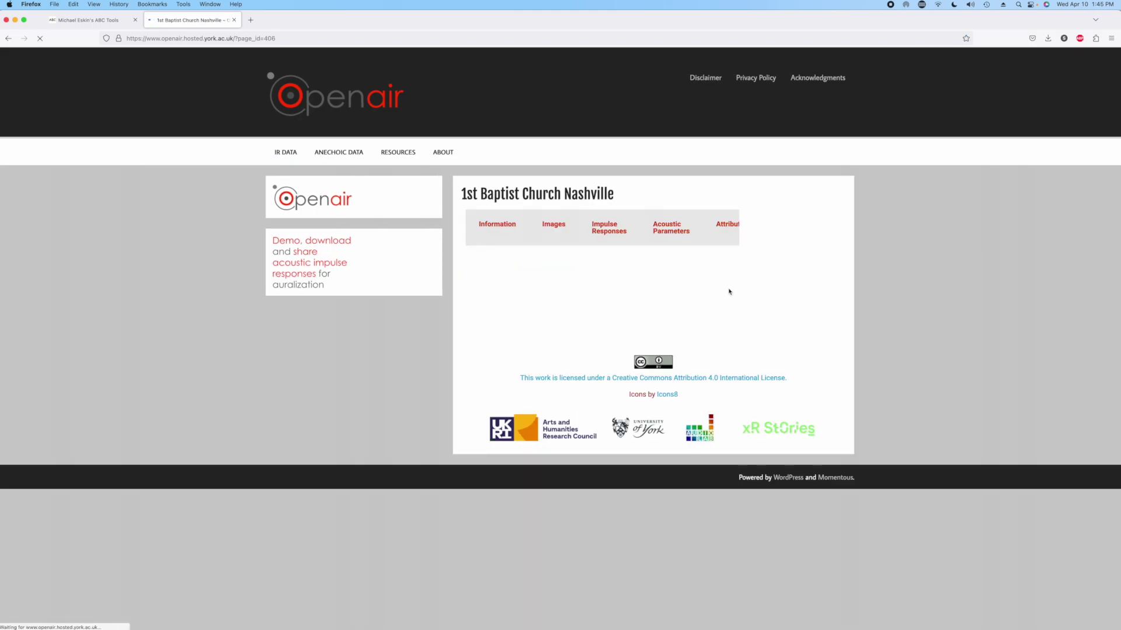
{"action": "left_click", "coordinate": [574, 230]}
{"action": "scroll", "coordinate": [693, 446], "scroll_direction": "down", "scroll_amount": 3}
{"action": "scroll", "coordinate": [685, 460], "scroll_direction": "up", "scroll_amount": 3}
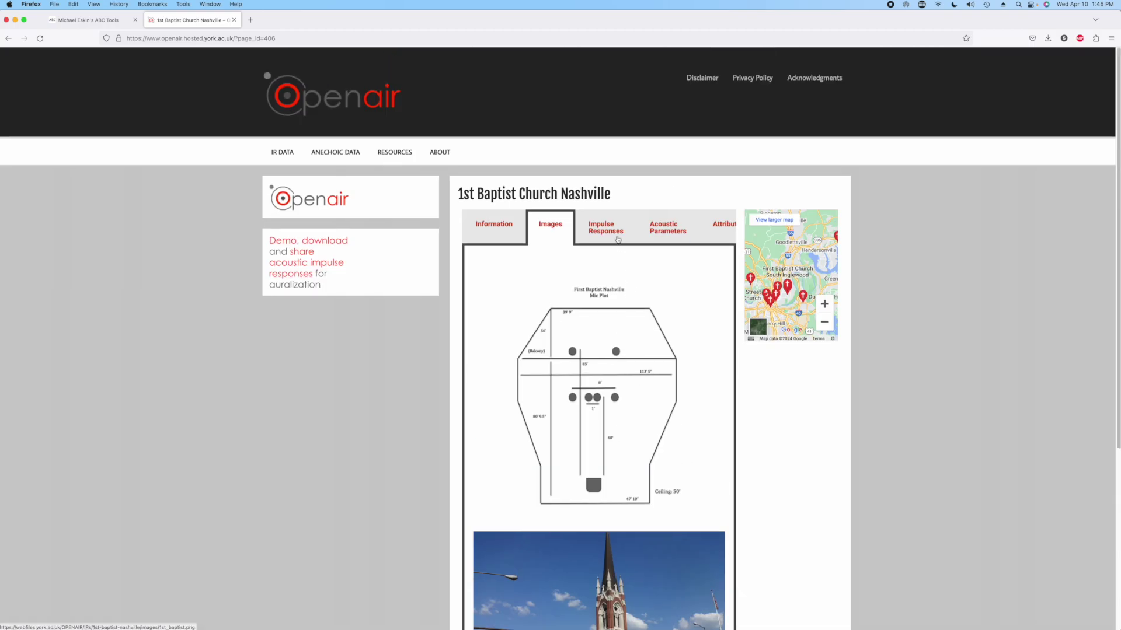
{"action": "left_click", "coordinate": [610, 233]}
{"action": "scroll", "coordinate": [642, 377], "scroll_direction": "down", "scroll_amount": 3}
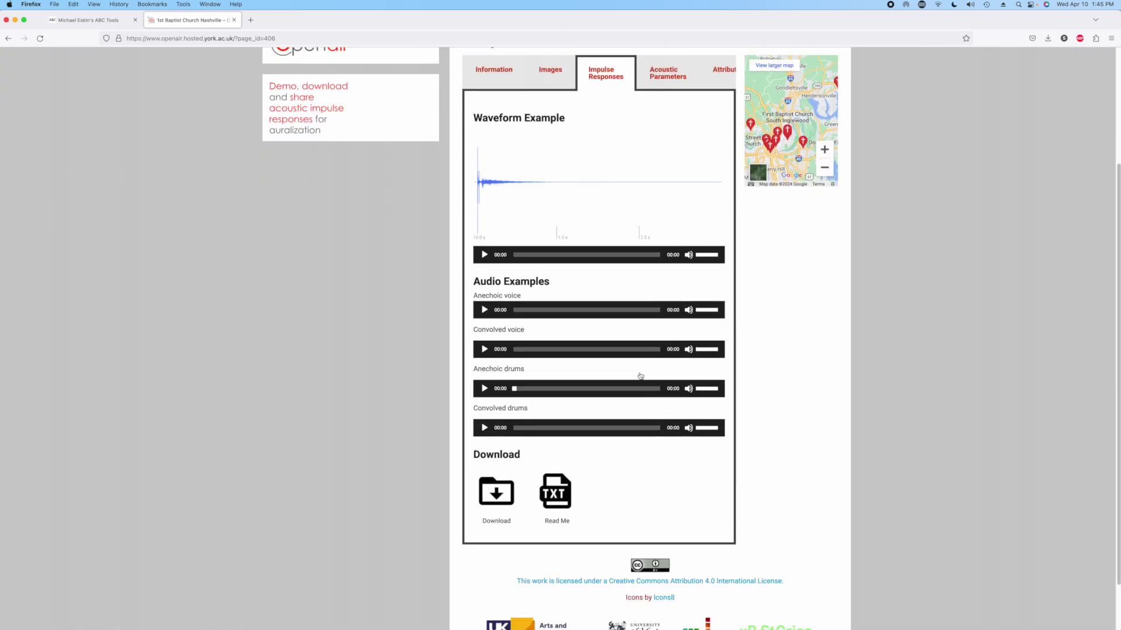
{"action": "scroll", "coordinate": [615, 497], "scroll_direction": "up", "scroll_amount": 1}
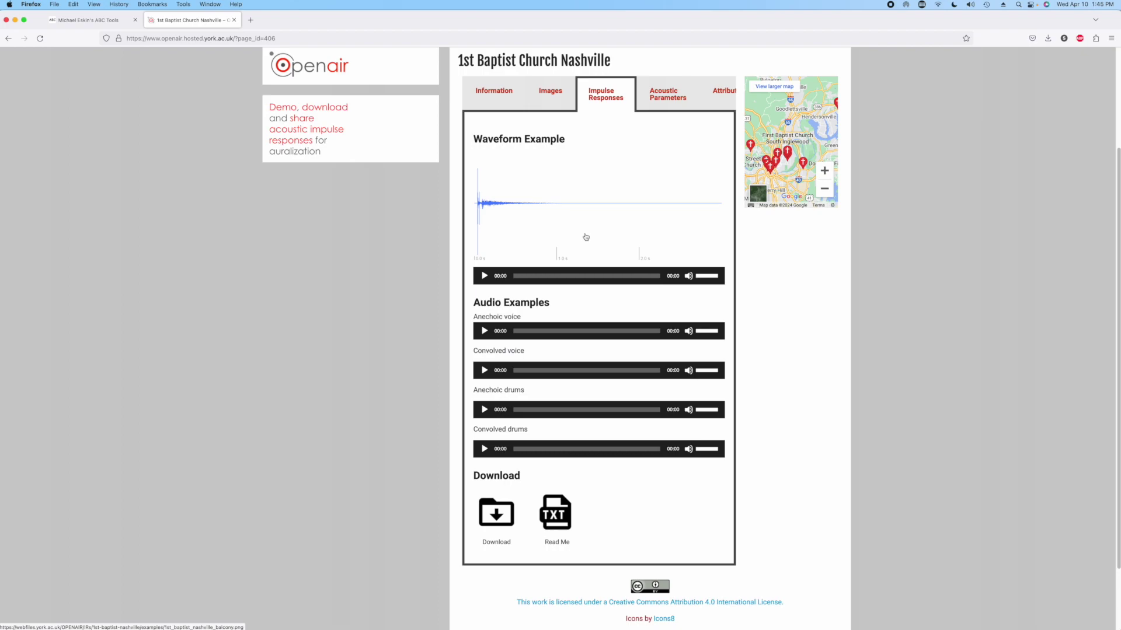
Return to the ABC tools and load hm2_000_ortf_48k.wav from the hamilton-mausoleum stereo folder as the custom reverb impulse
{"action": "key", "text": "ctrl+shift+Tab"}
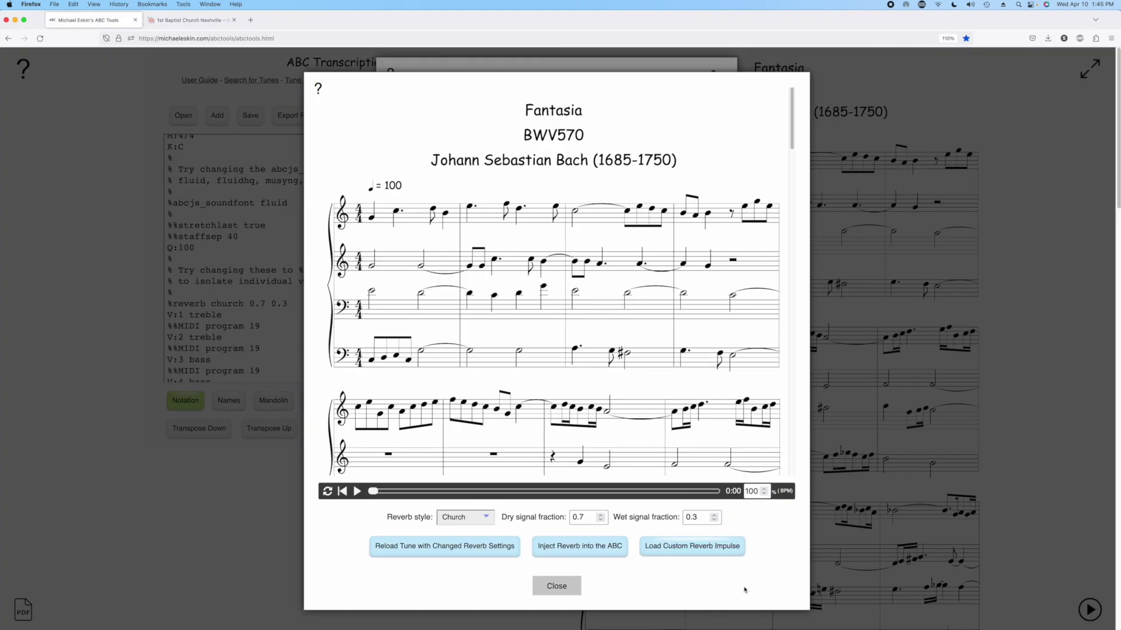
{"action": "left_click", "coordinate": [693, 548]}
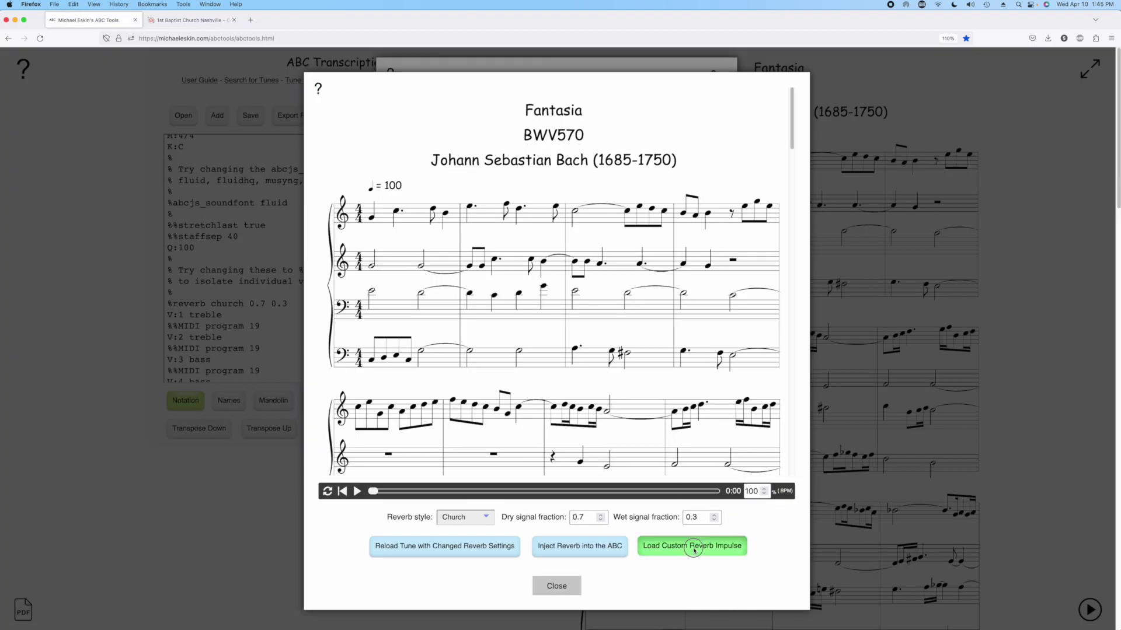
{"action": "left_click", "coordinate": [581, 88]}
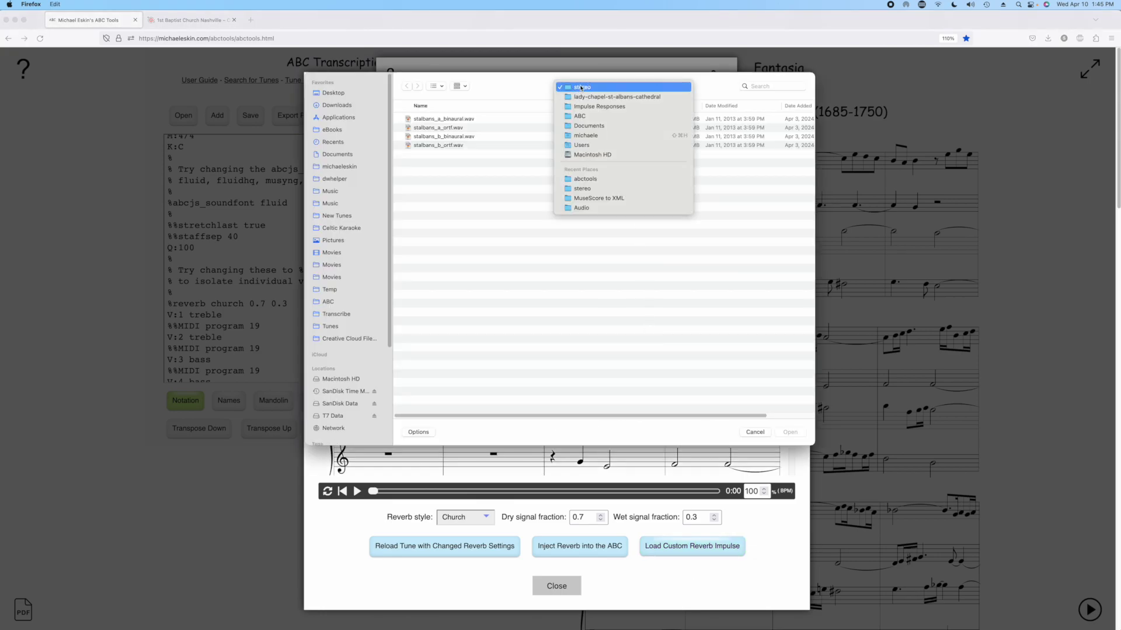
{"action": "left_click", "coordinate": [584, 104]}
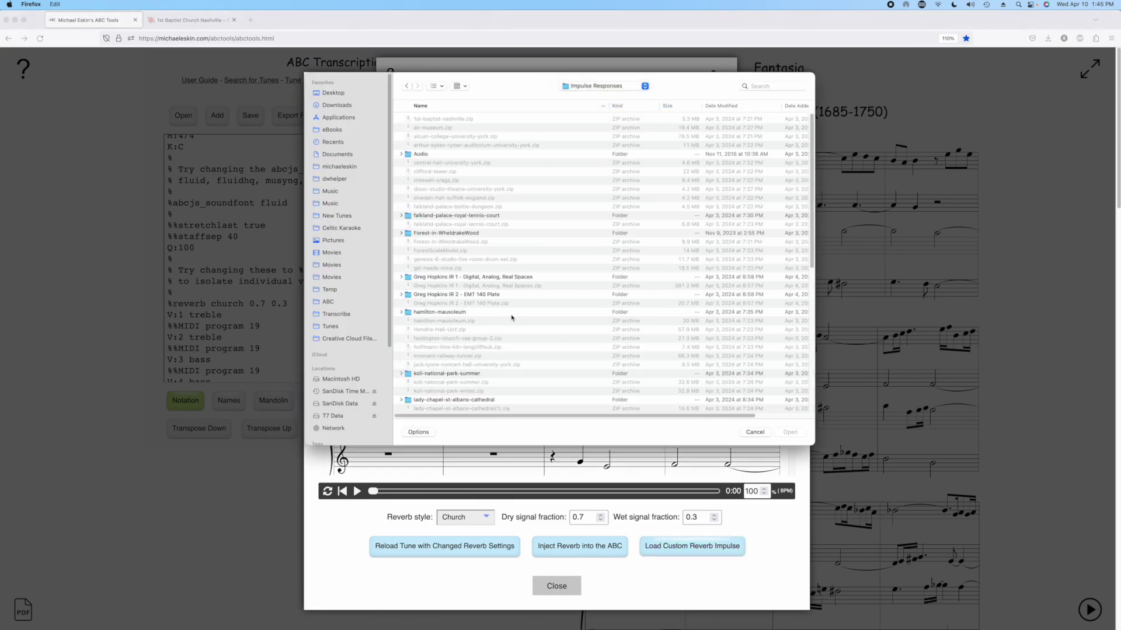
{"action": "double_click", "coordinate": [451, 312]}
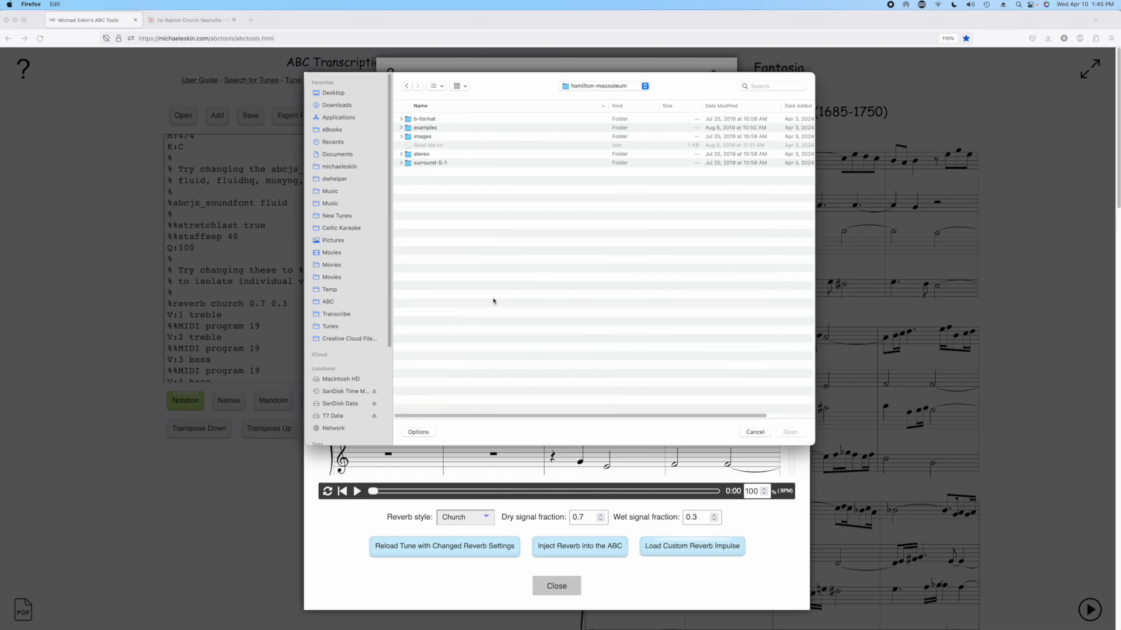
{"action": "double_click", "coordinate": [419, 155]}
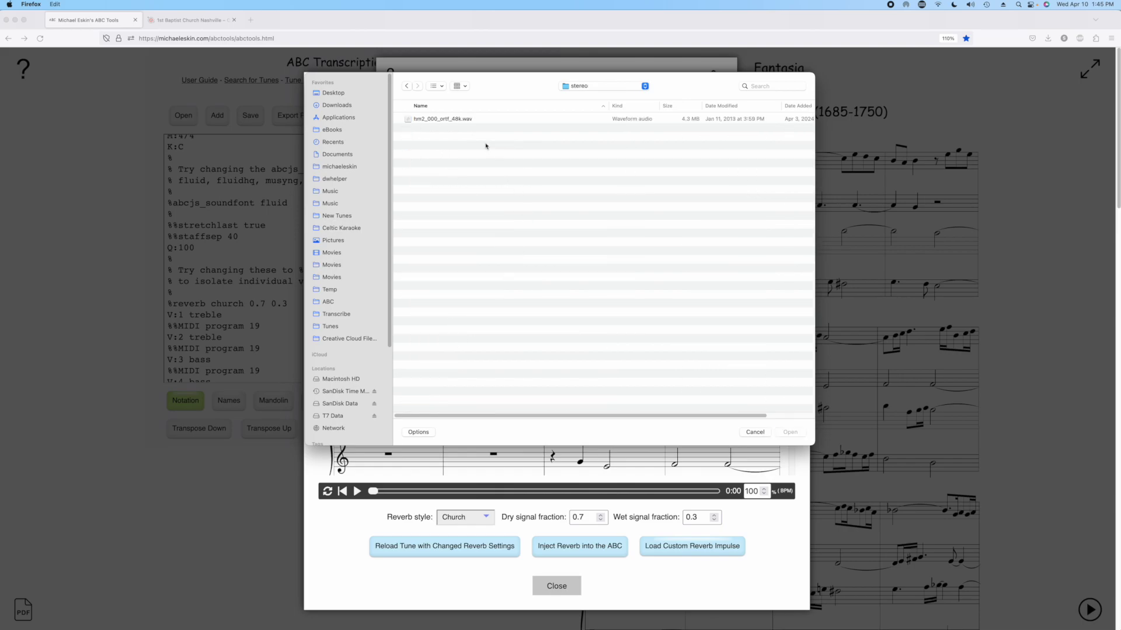
{"action": "double_click", "coordinate": [457, 120]}
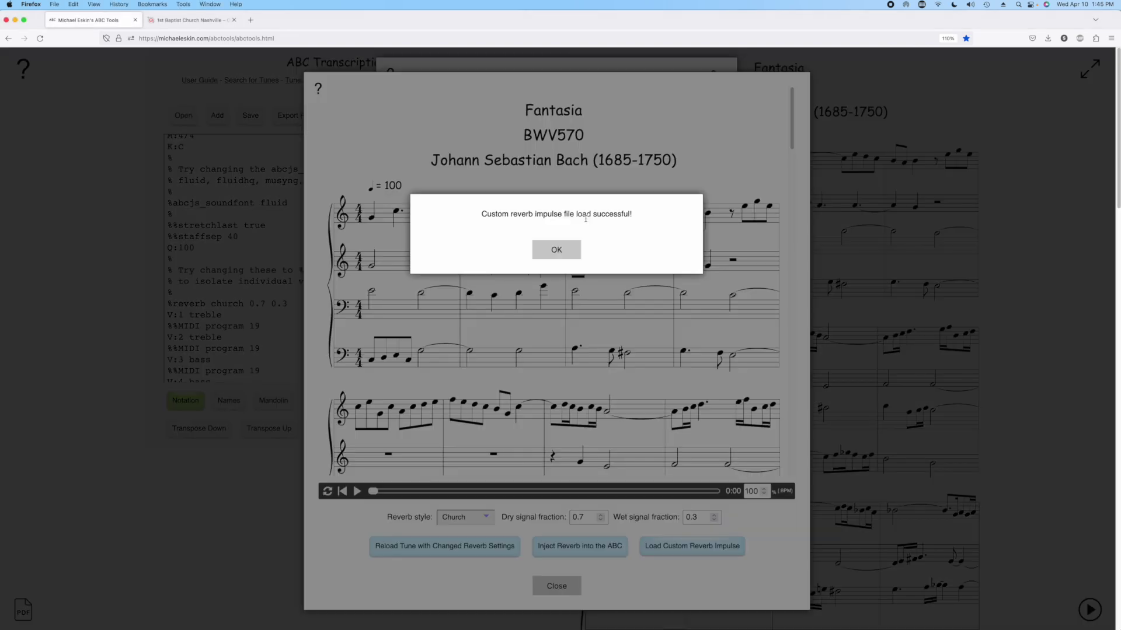
{"action": "left_click", "coordinate": [559, 255]}
Set the reverb style to Custom, reload the tune with it, and play part of the result
{"action": "left_click", "coordinate": [481, 521]}
{"action": "left_click", "coordinate": [475, 538]}
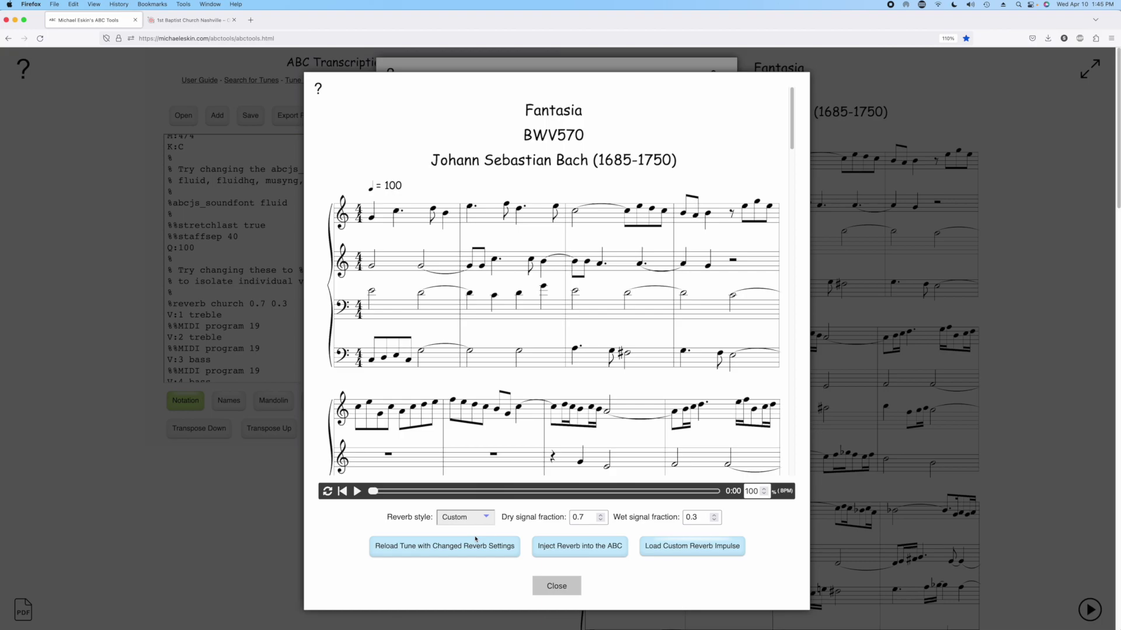
{"action": "left_click", "coordinate": [450, 553]}
{"action": "left_click", "coordinate": [356, 491]}
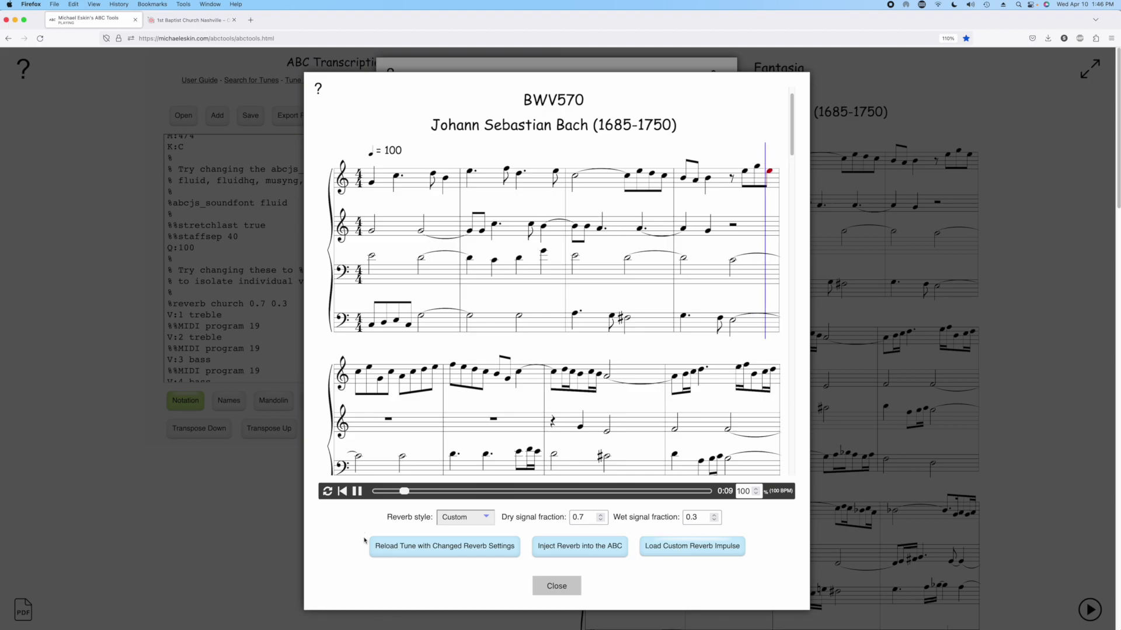
{"action": "left_click", "coordinate": [357, 492]}
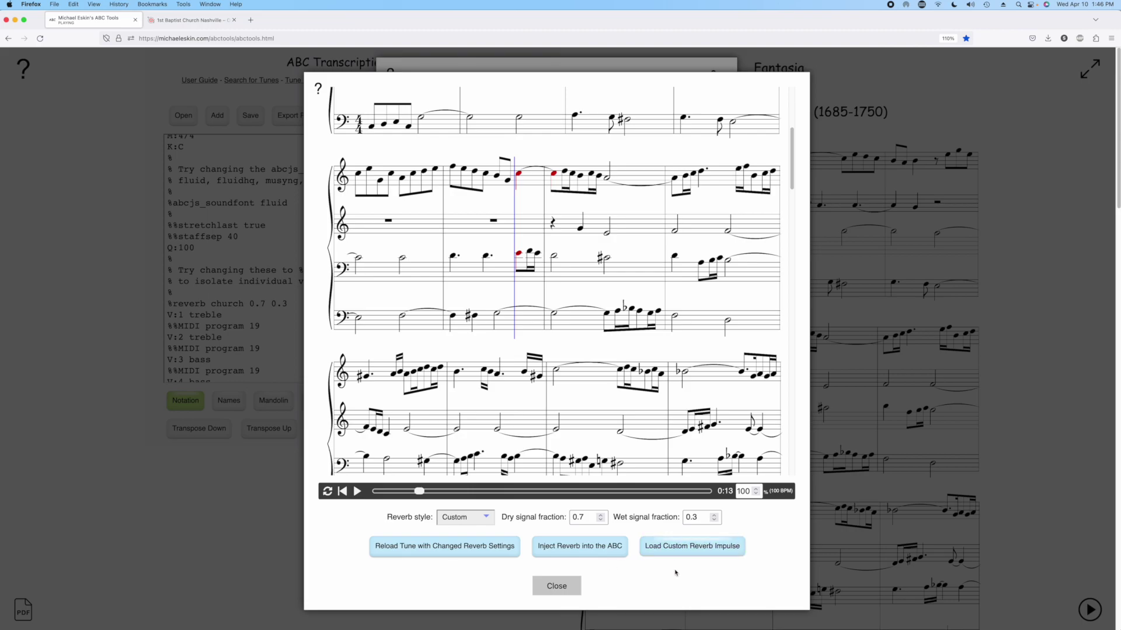
Load r1_ortf-48k.wav from the r1-nuclear-reactor-hall stereo folder in Impulse Responses as the custom reverb impulse
{"action": "left_click", "coordinate": [677, 551]}
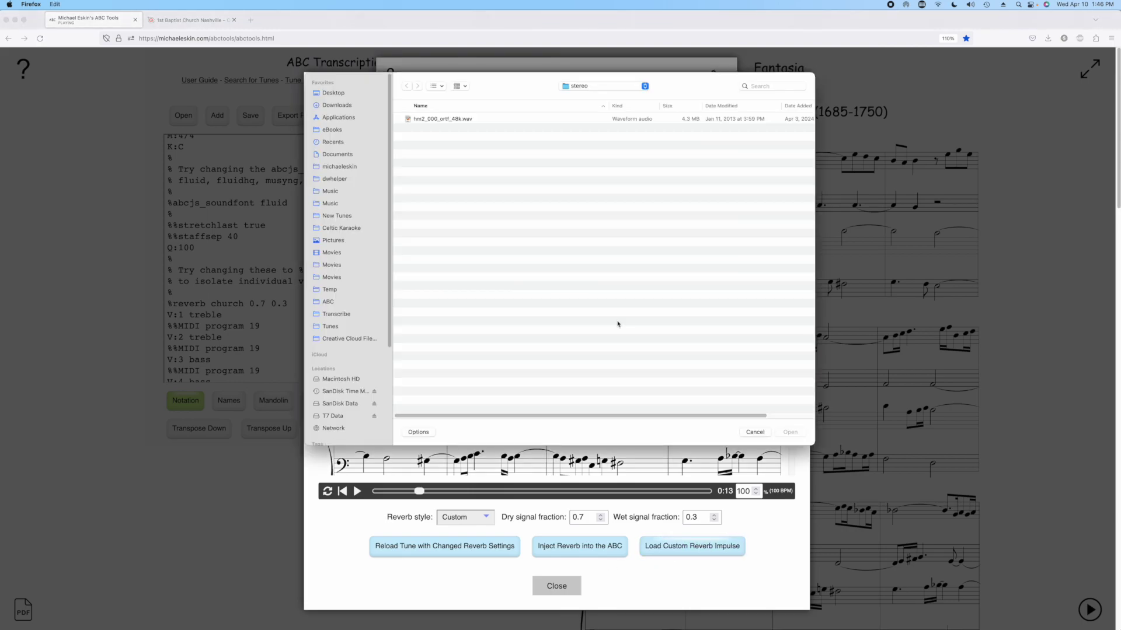
{"action": "left_click", "coordinate": [573, 86]}
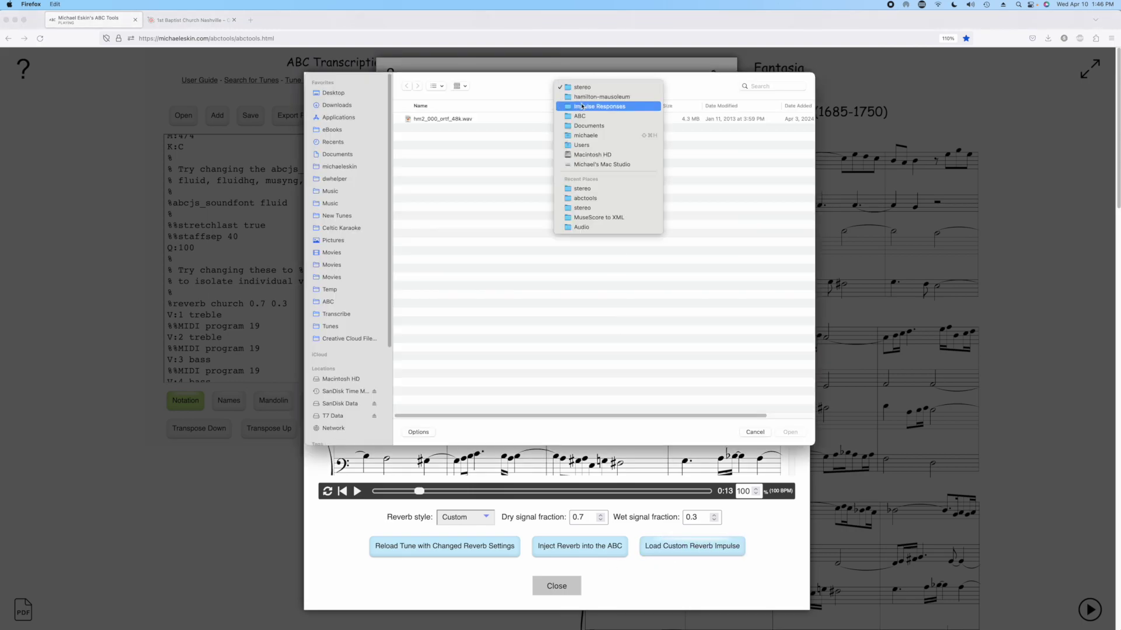
{"action": "left_click", "coordinate": [575, 103]}
{"action": "left_click", "coordinate": [572, 87]}
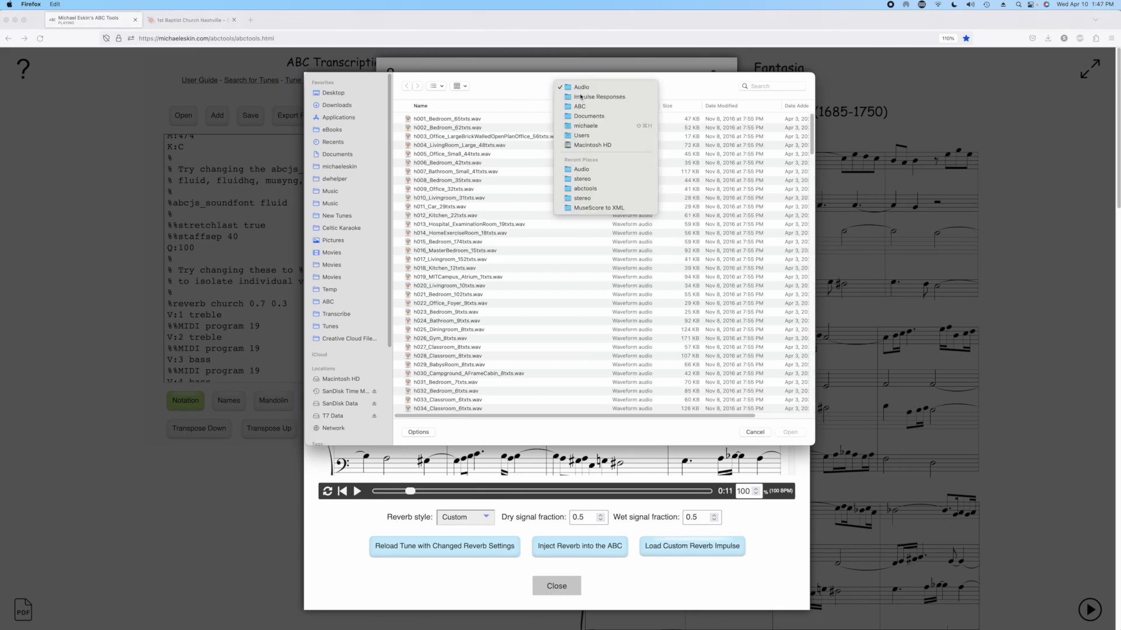
{"action": "left_click", "coordinate": [575, 97]}
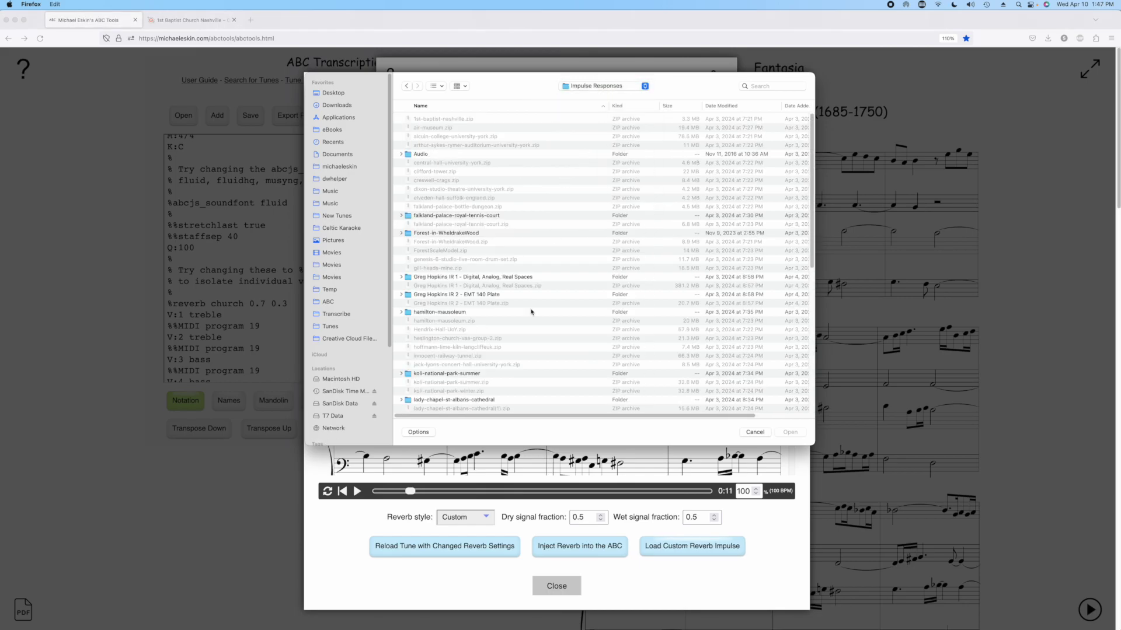
{"action": "scroll", "coordinate": [500, 366], "scroll_direction": "down", "scroll_amount": 5}
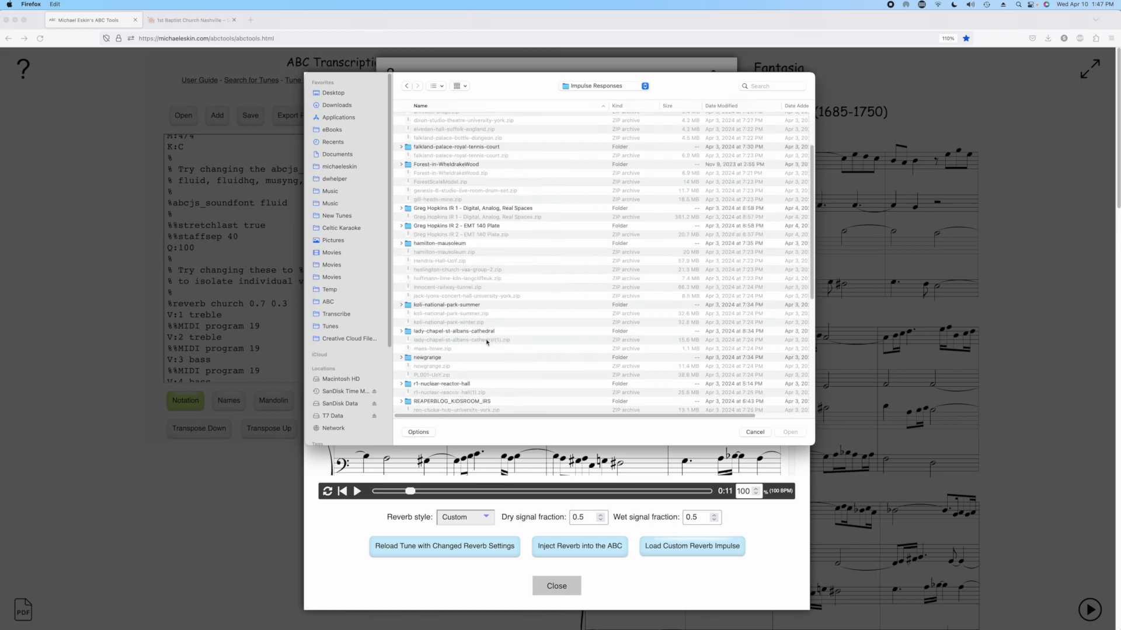
{"action": "double_click", "coordinate": [436, 368]}
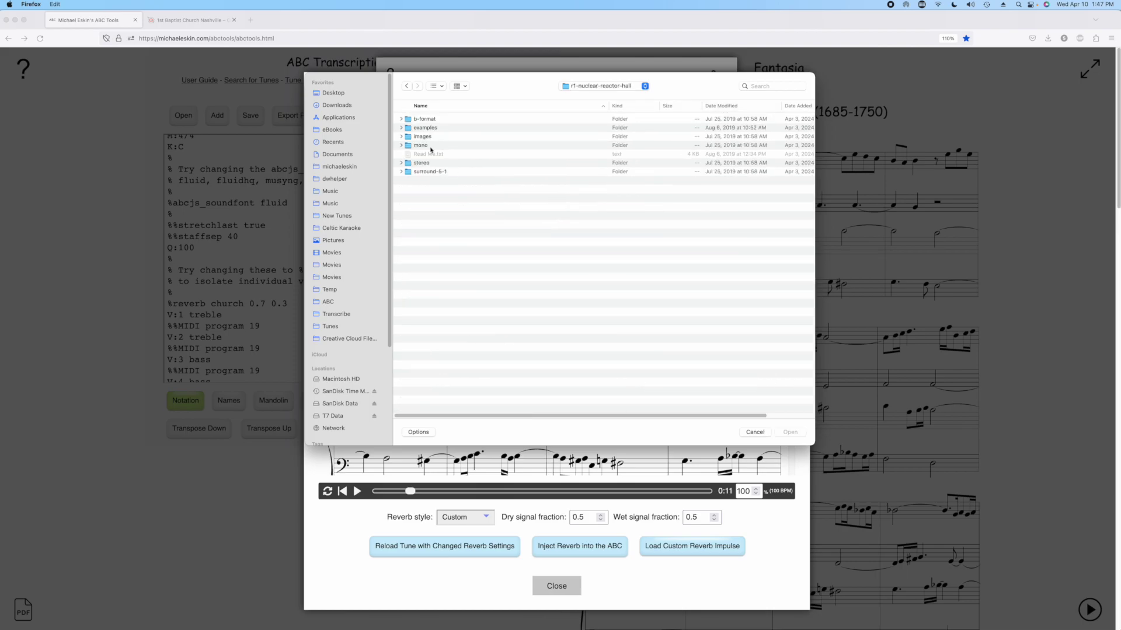
{"action": "double_click", "coordinate": [422, 163]}
{"action": "double_click", "coordinate": [433, 119]}
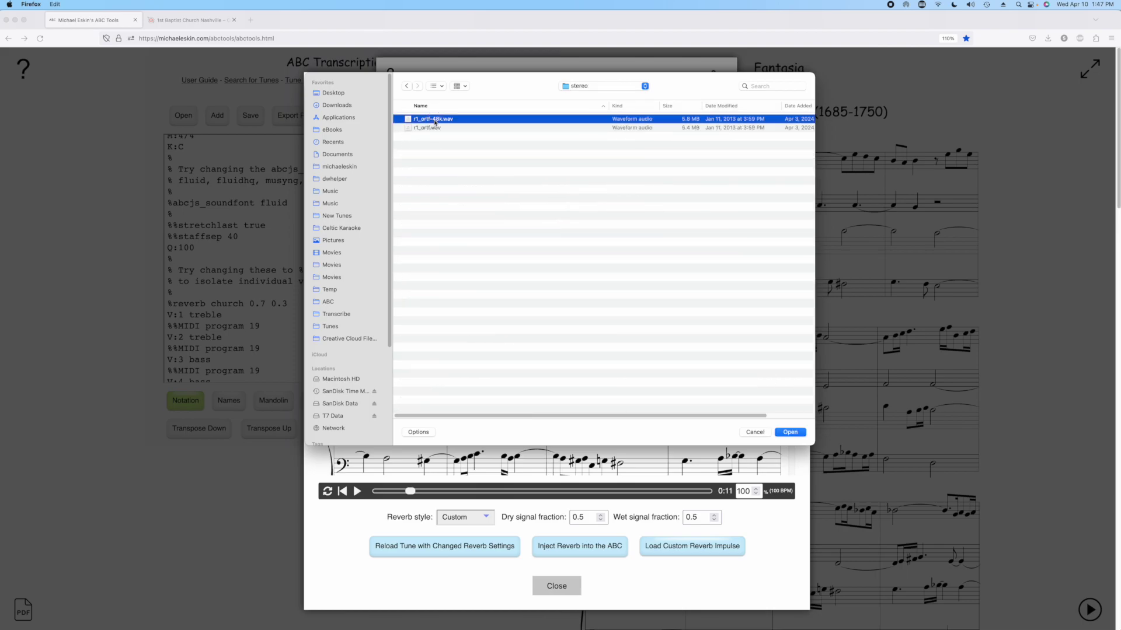
{"action": "left_click", "coordinate": [556, 247]}
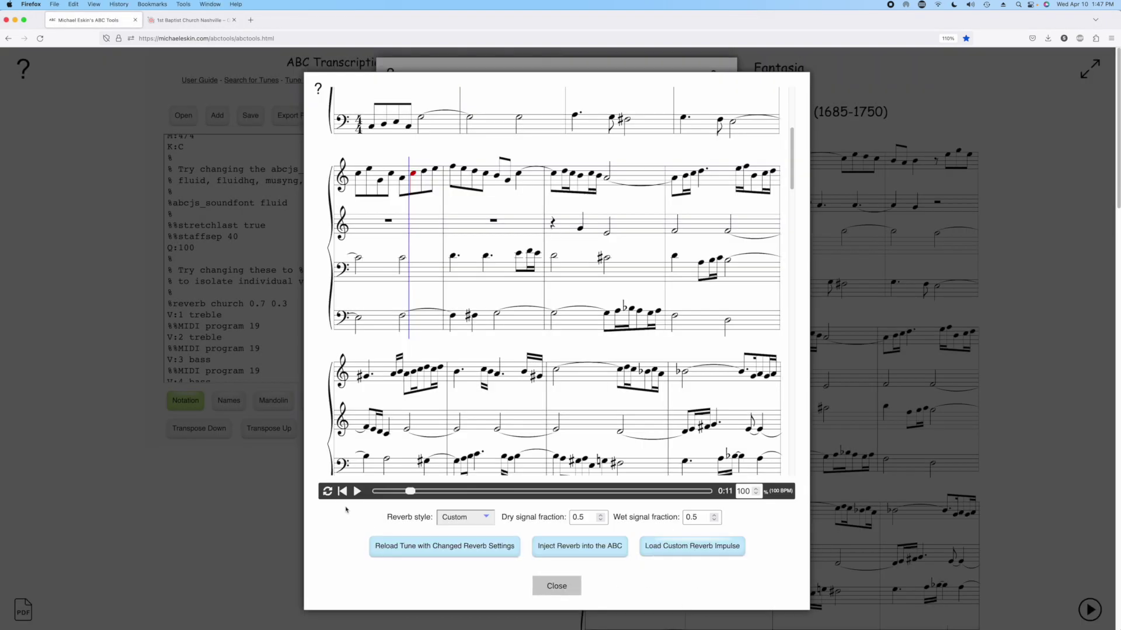
Reload the tune with the nuclear reactor hall impulse and play part of it from the beginning
{"action": "left_click", "coordinate": [444, 546]}
{"action": "left_click", "coordinate": [357, 492]}
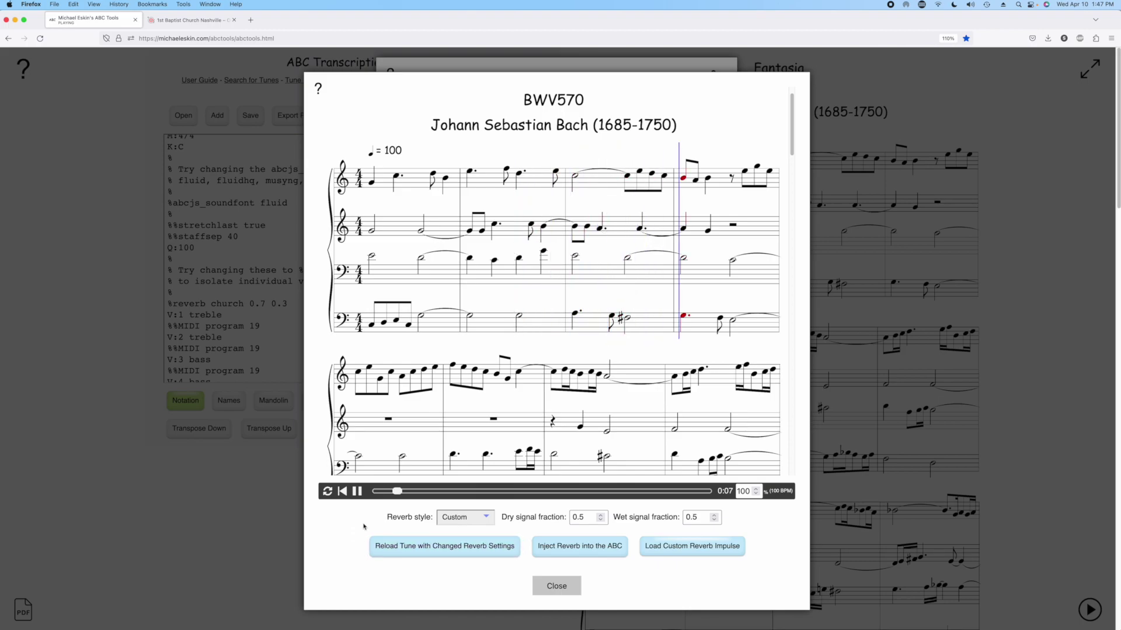
{"action": "left_click", "coordinate": [357, 491]}
Set the dry signal fraction to 0.9 and the wet signal fraction to 0.1
{"action": "left_click", "coordinate": [577, 519]}
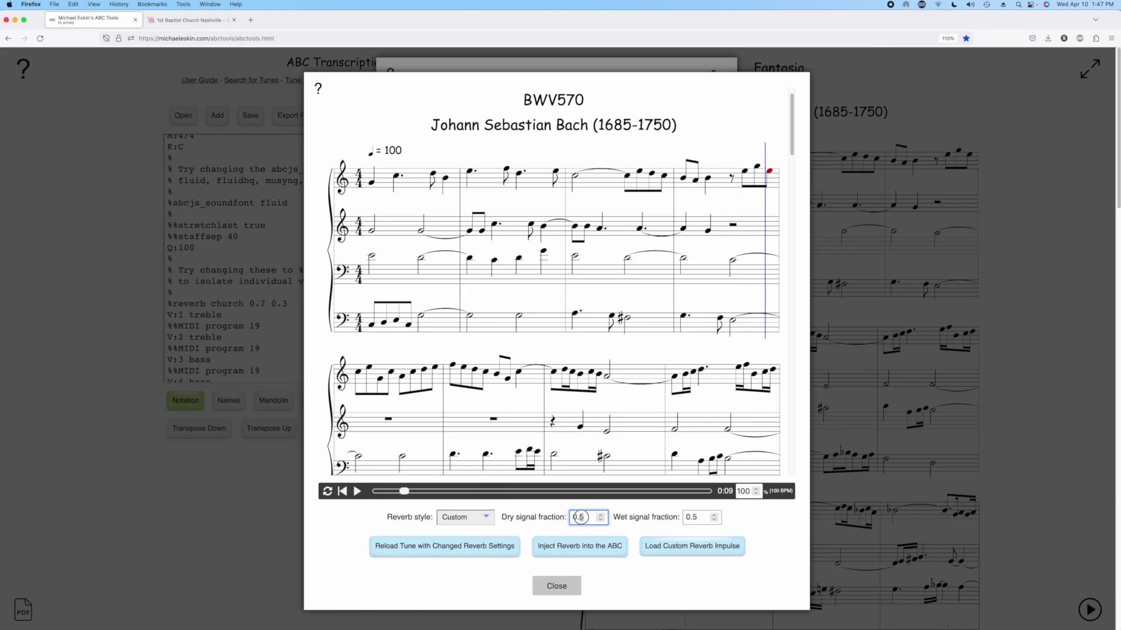
{"action": "type", "text": "9"}
{"action": "left_click", "coordinate": [694, 519]}
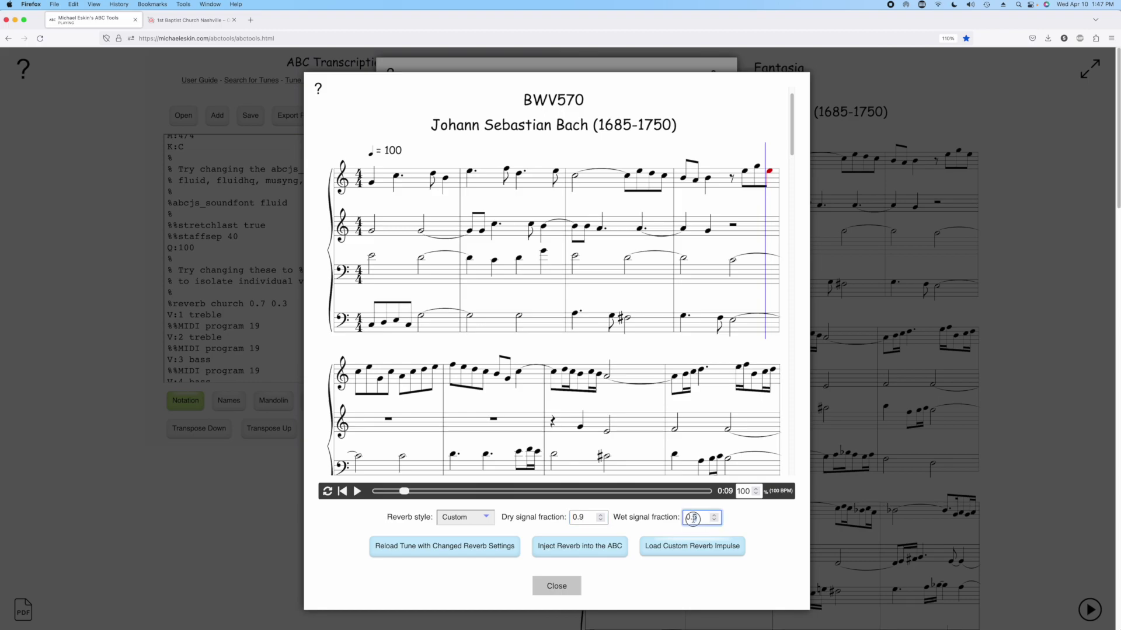
{"action": "key", "text": "BackSpace"}
{"action": "type", "text": "1"}
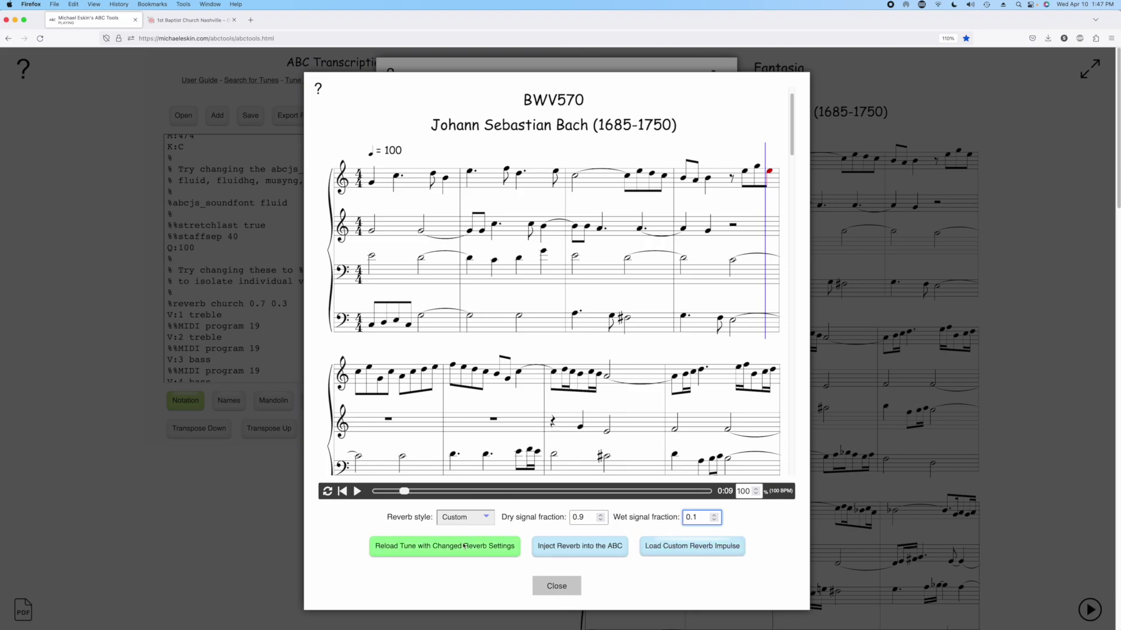
Reload the tune with the changed dry and wet fractions and play part of the result
{"action": "left_click", "coordinate": [425, 546]}
{"action": "left_click", "coordinate": [356, 491]}
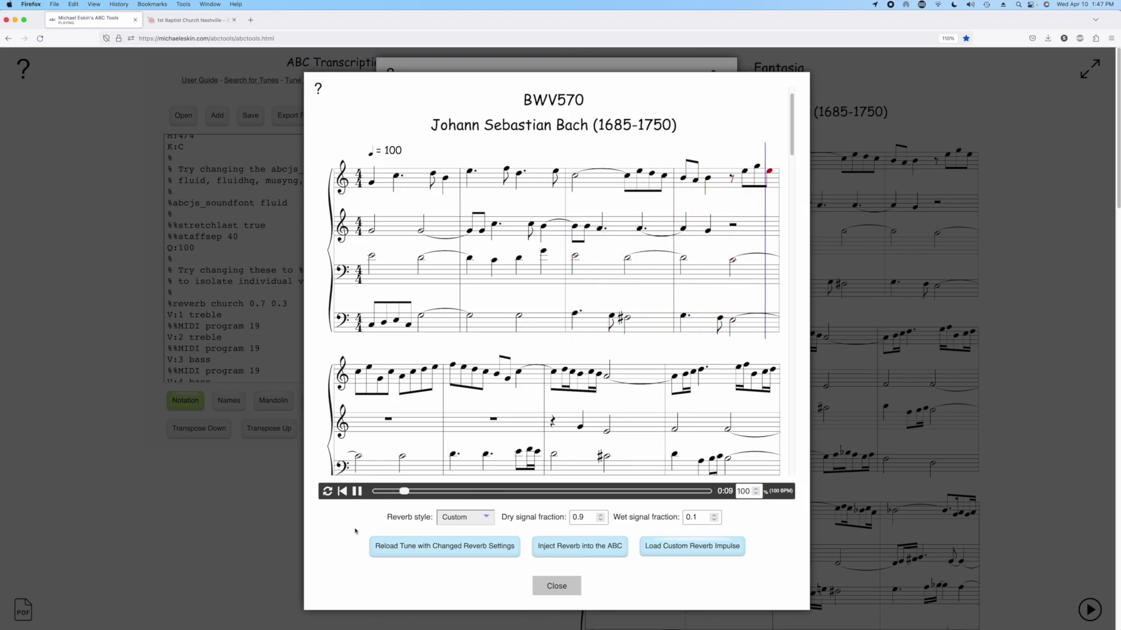
{"action": "left_click", "coordinate": [358, 492]}
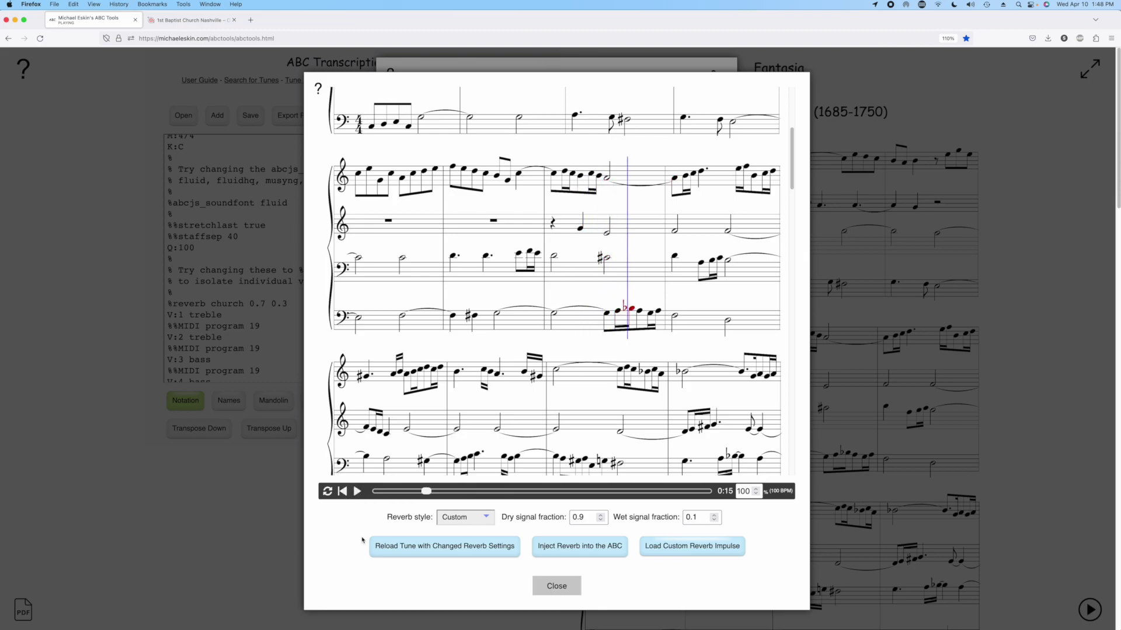
Inject the custom 0.9 0.1 reverb into the ABC, then close the Reverb Explorer and highlight the %reverb line in the editor
{"action": "left_click", "coordinate": [592, 548]}
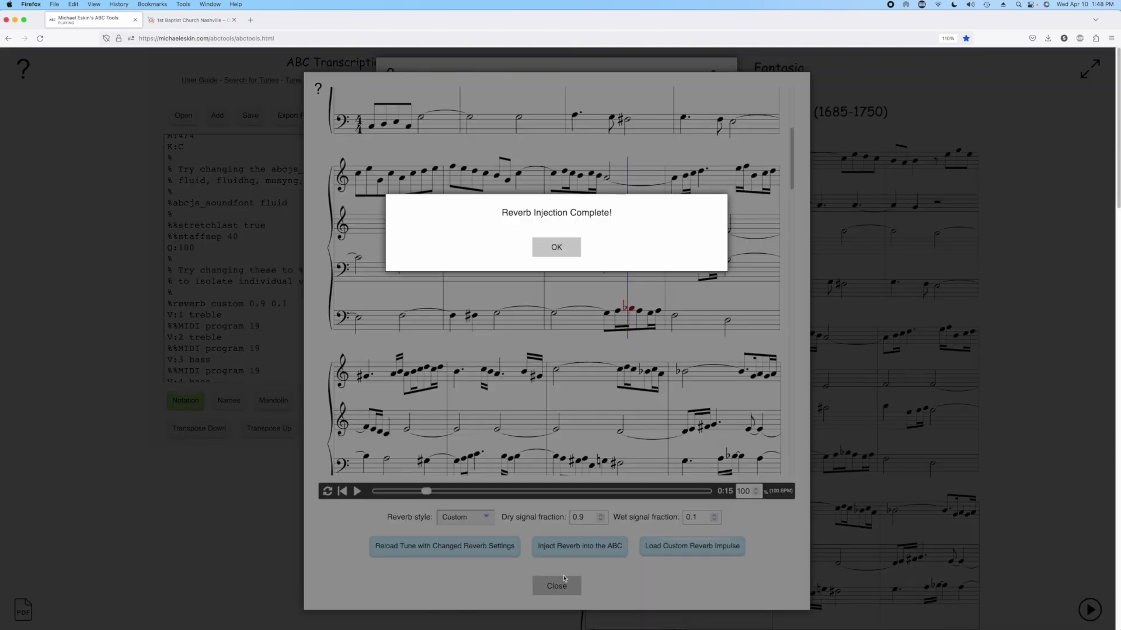
{"action": "left_click", "coordinate": [563, 251]}
{"action": "left_click", "coordinate": [557, 586]}
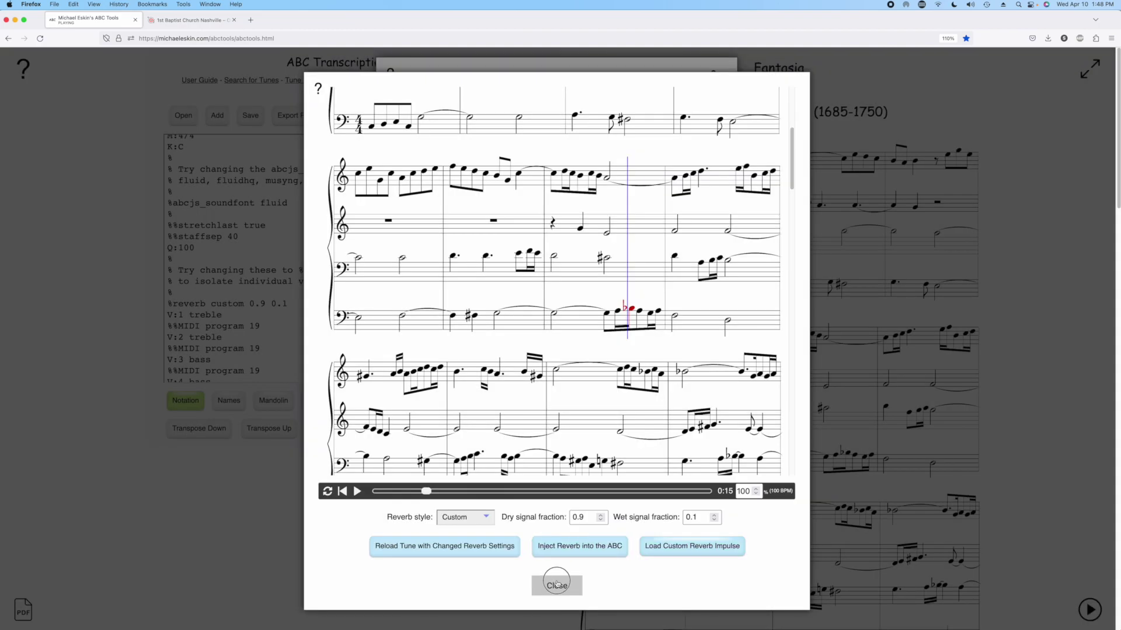
{"action": "left_click", "coordinate": [558, 529]}
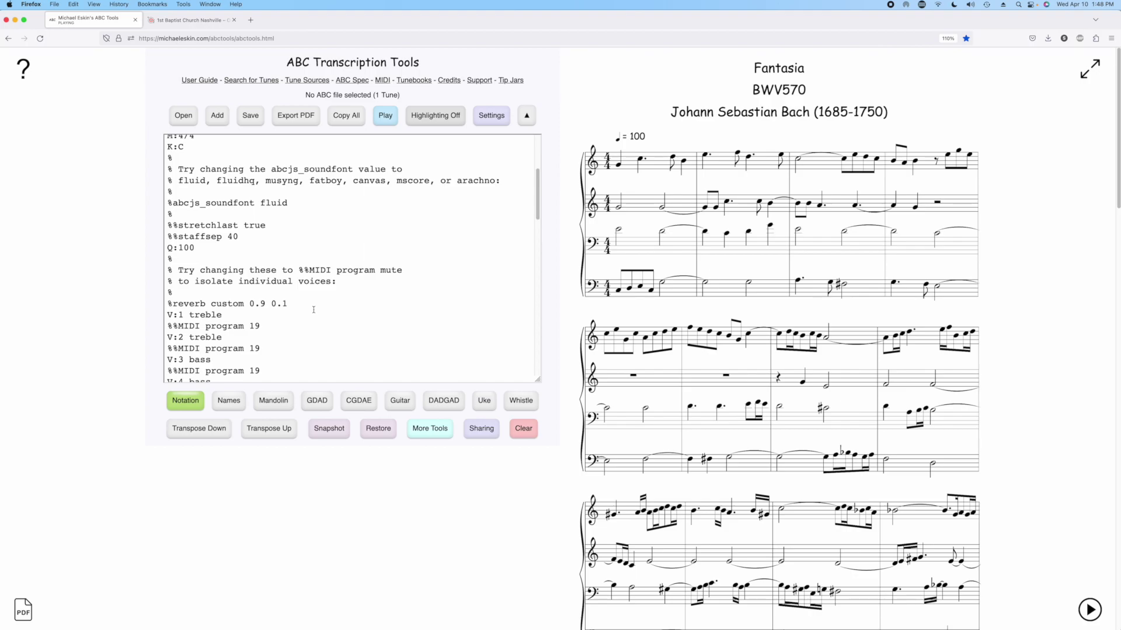
{"action": "left_click_drag", "start_coordinate": [289, 304], "coordinate": [167, 305]}
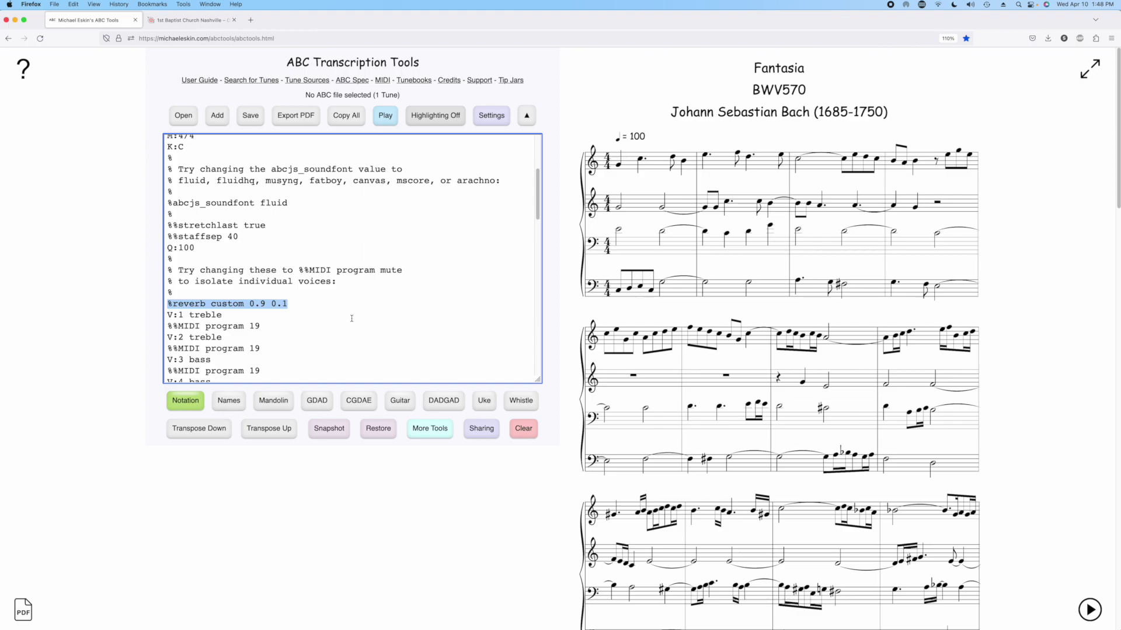
Open the Advanced Settings and change the style name in the default %reverb annotation to hall
{"action": "left_click", "coordinate": [491, 115]}
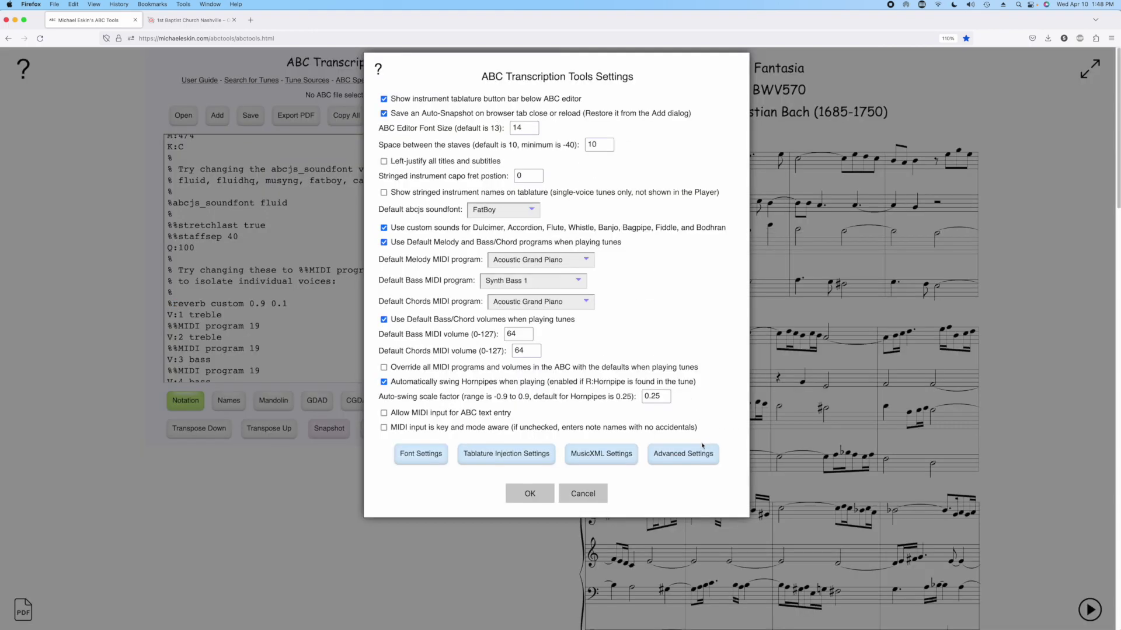
{"action": "left_click", "coordinate": [702, 445]}
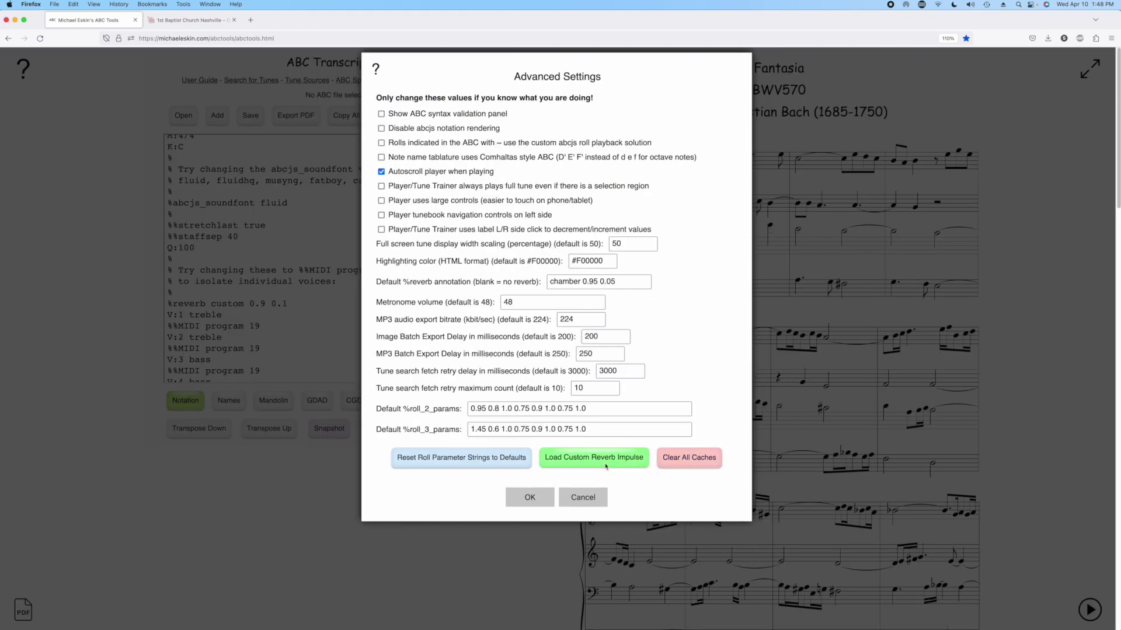
{"action": "left_click", "coordinate": [628, 281]}
{"action": "left_click_drag", "start_coordinate": [628, 282], "coordinate": [546, 282]}
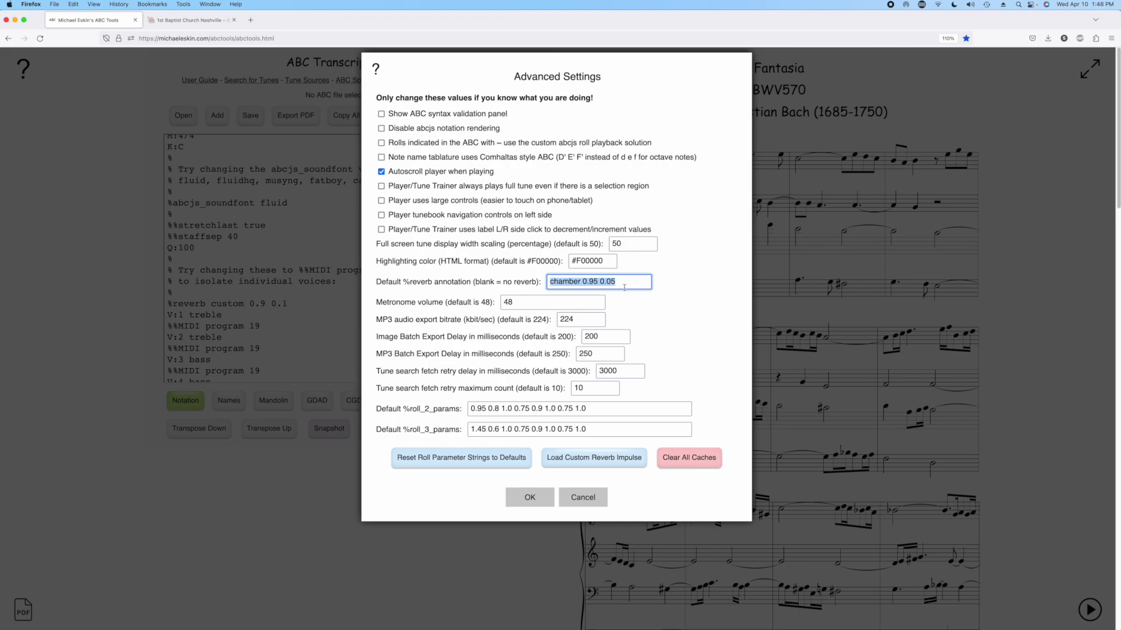
{"action": "double_click", "coordinate": [570, 283]}
{"action": "type", "text": "hall"}
Replace the style name in the default %reverb annotation with custom and accept both settings dialogs
{"action": "key", "text": "BackSpace"}
{"action": "key", "text": "BackSpace"}
{"action": "key", "text": "BackSpace"}
{"action": "key", "text": "BackSpace"}
{"action": "type", "text": "custom"}
{"action": "left_click", "coordinate": [530, 497]}
{"action": "left_click", "coordinate": [528, 495]}
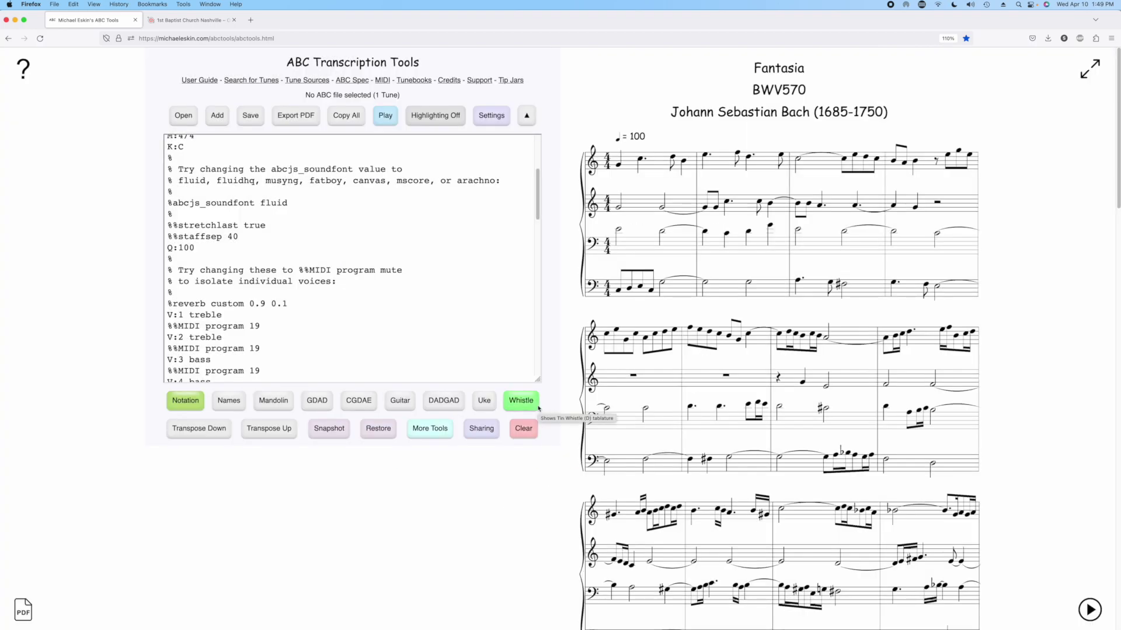